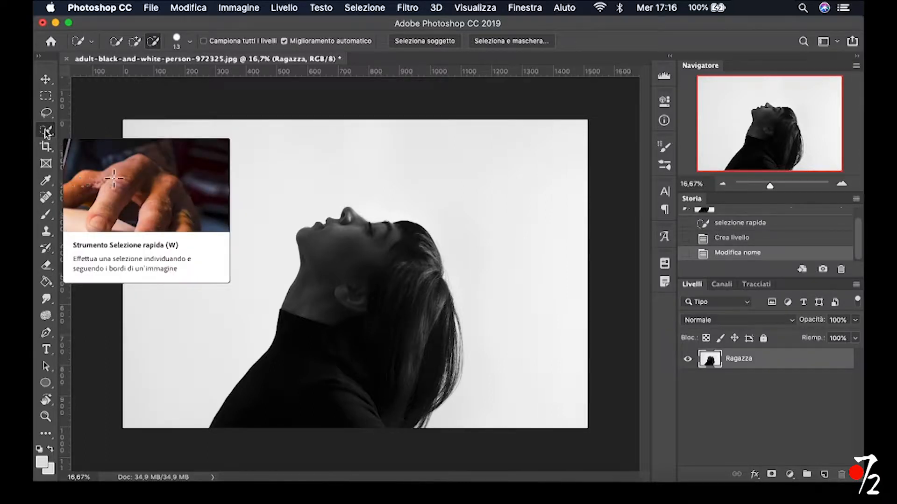
Select the woman's head, hair and body with the Quick Selection tool
click(45, 133)
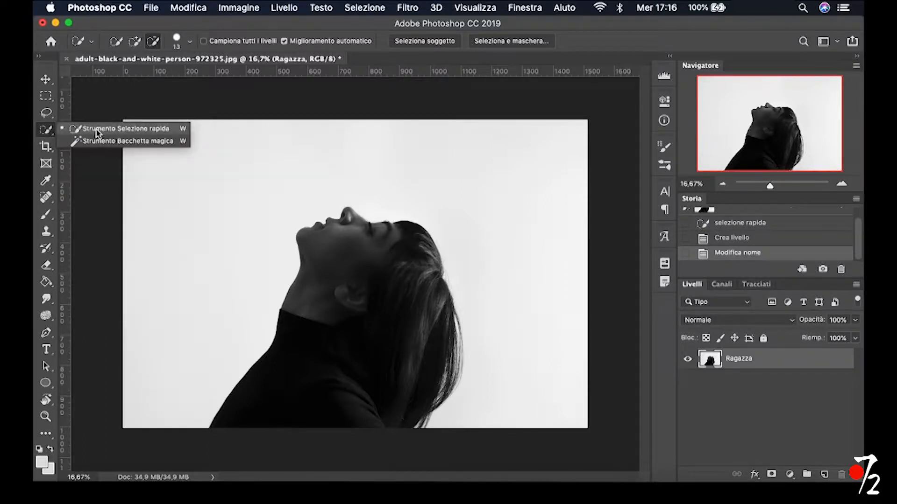
mouse_move(309, 240)
mouse_down()
mouse_move(341, 231)
mouse_move(349, 218)
mouse_move(385, 238)
mouse_move(409, 240)
mouse_move(430, 303)
mouse_up()
drag(458, 336, 454, 374)
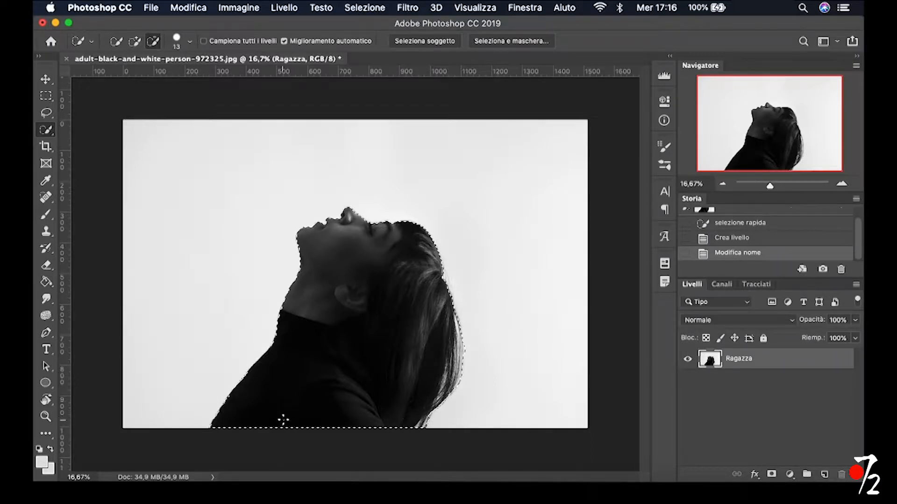
click(408, 305)
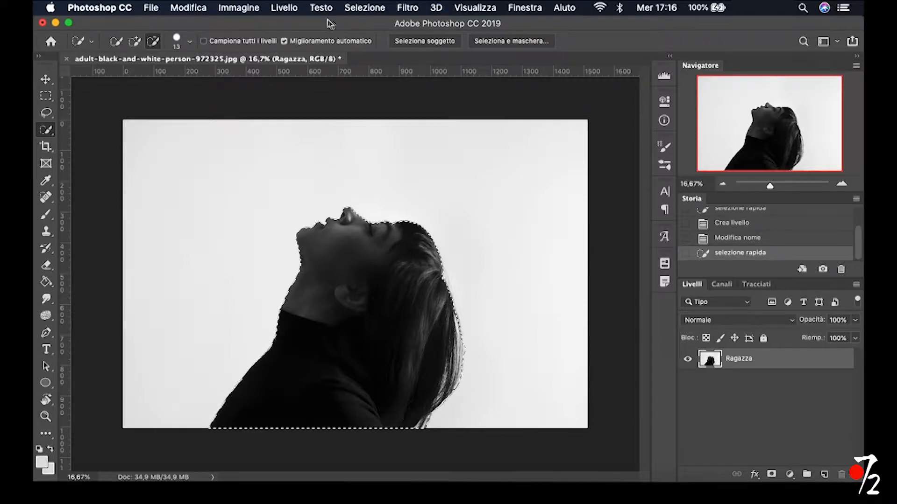
Open the selection in Select and Mask and brush over the hair's outer edge behind the neck to refine it
click(370, 8)
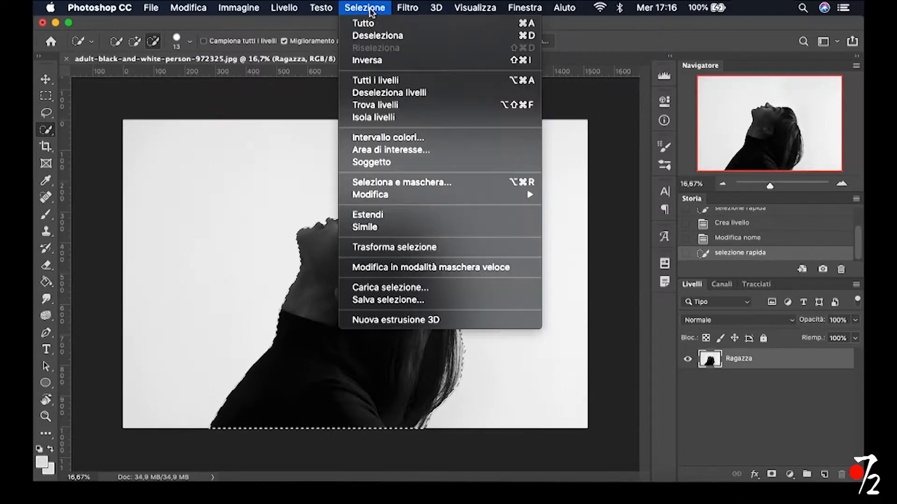
shift+click(400, 182)
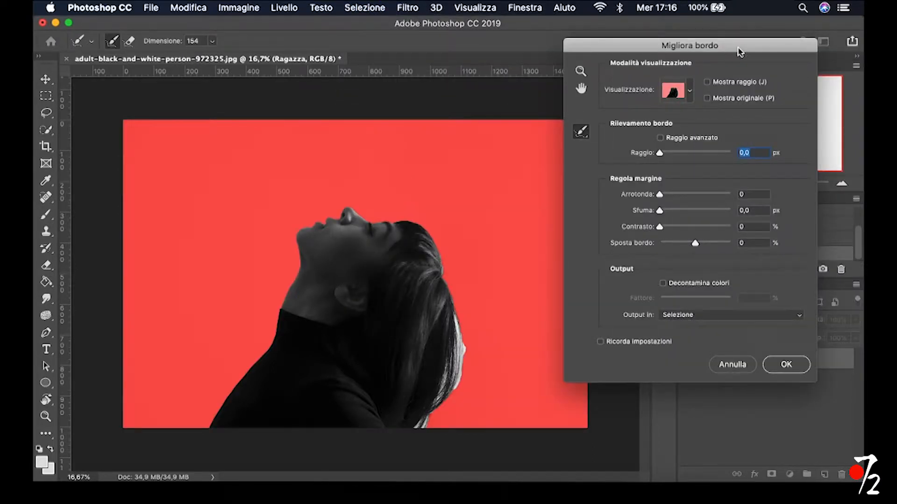
click(580, 71)
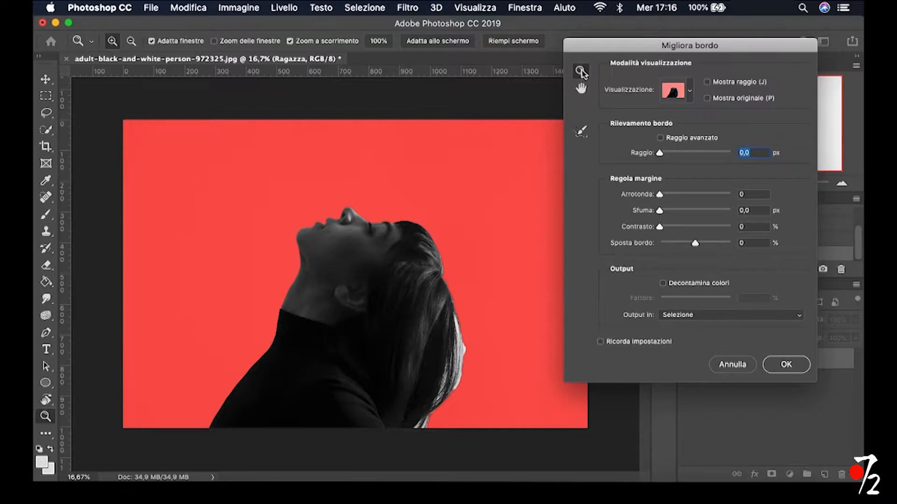
click(467, 357)
click(449, 398)
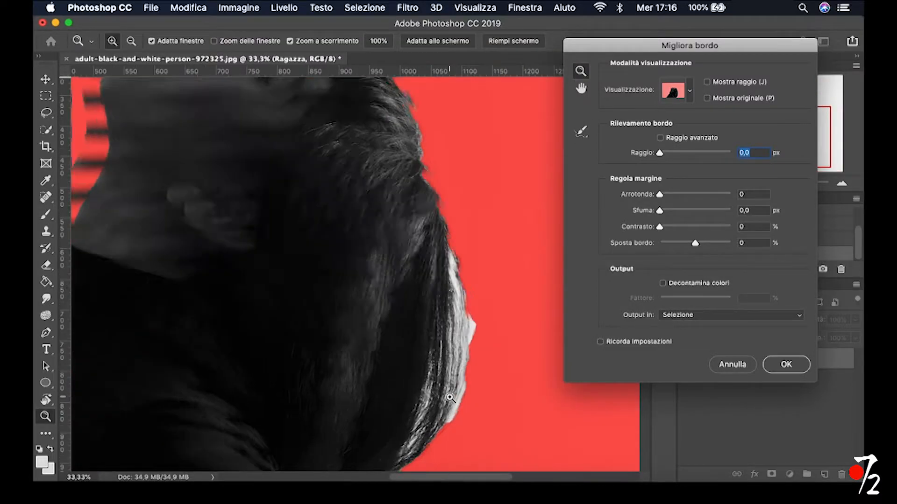
click(450, 398)
scroll(457, 222, up, 5)
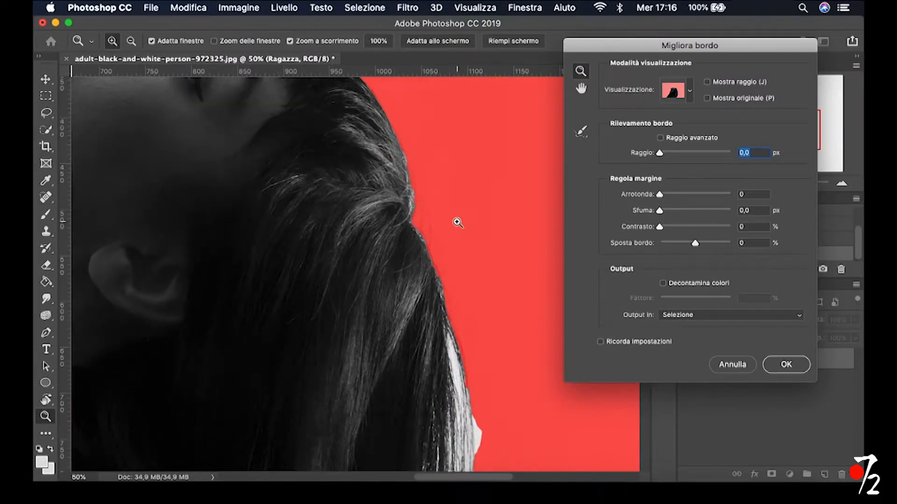
scroll(457, 215, up, 5)
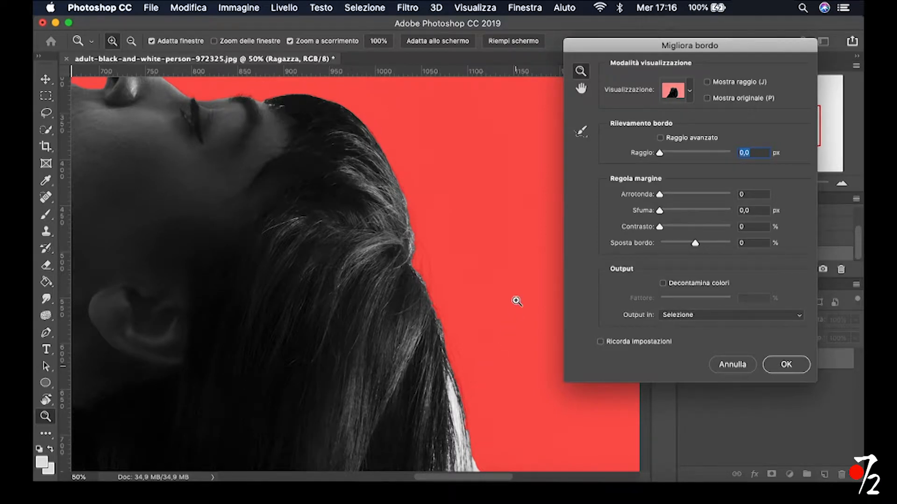
scroll(516, 298, down, 10)
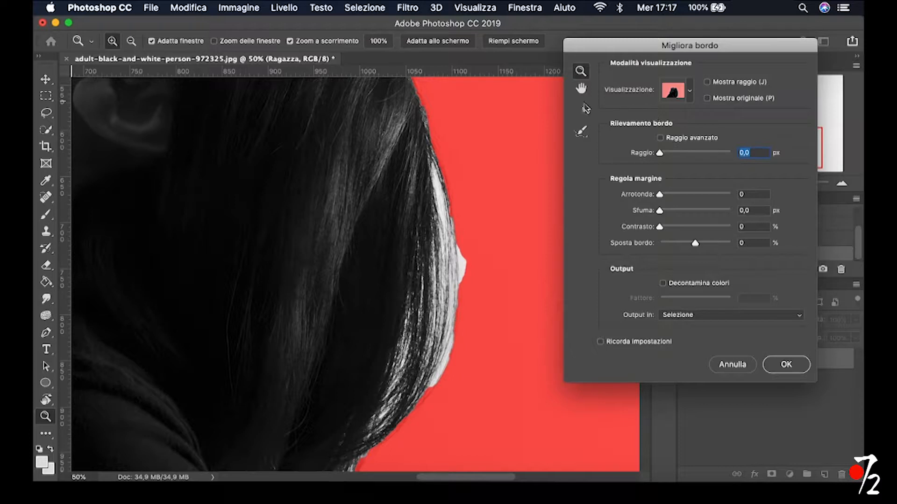
click(581, 132)
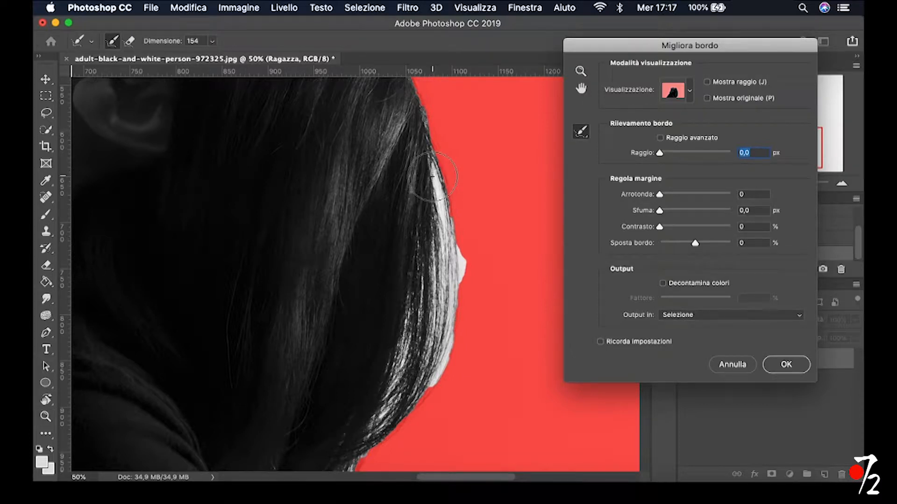
mouse_move(420, 176)
mouse_down()
mouse_move(427, 177)
mouse_move(425, 131)
mouse_move(415, 184)
mouse_move(432, 342)
mouse_move(346, 440)
mouse_up()
mouse_move(402, 340)
mouse_down()
mouse_move(352, 442)
mouse_move(398, 348)
mouse_move(426, 222)
mouse_move(415, 142)
mouse_up()
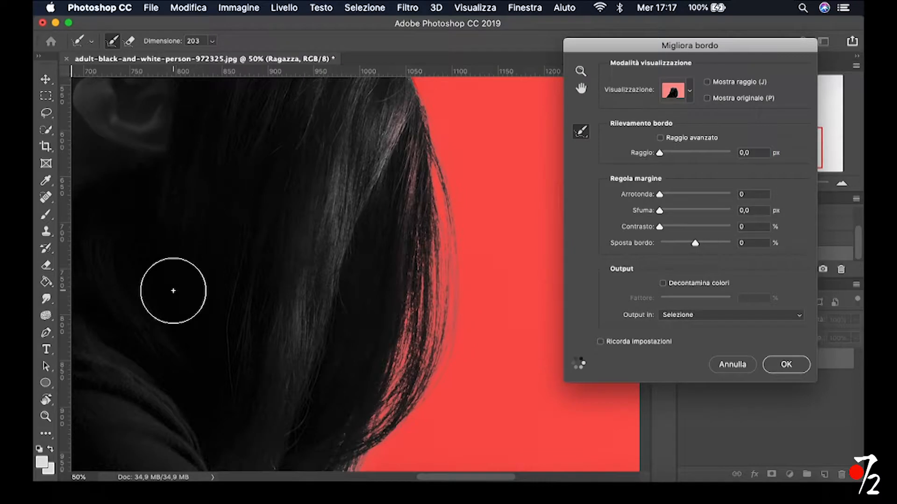
Refine the selection edge at the lower hair tips and along the back of the head with a size 203 brush
scroll(172, 290, down, 2)
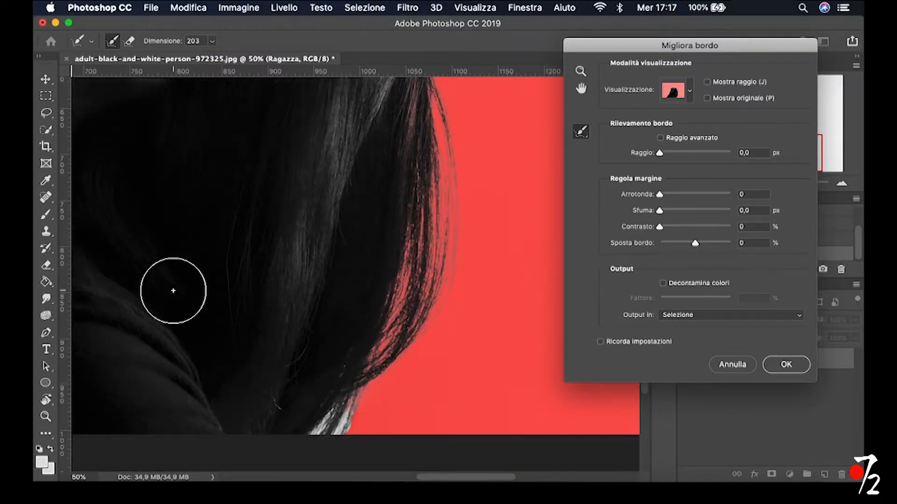
mouse_move(402, 273)
mouse_down()
mouse_move(362, 300)
mouse_move(345, 380)
mouse_move(321, 426)
mouse_move(392, 279)
mouse_up()
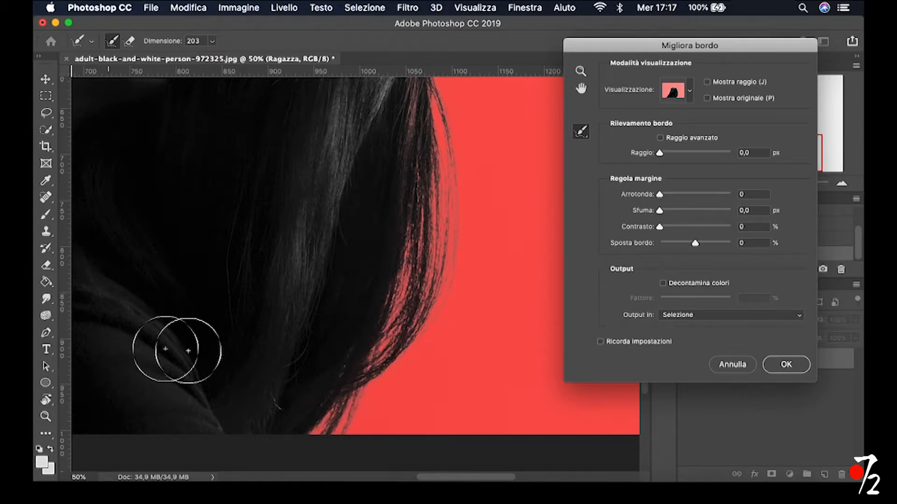
scroll(493, 362, up, 10)
mouse_move(386, 330)
mouse_down()
mouse_move(392, 254)
mouse_move(376, 187)
mouse_move(368, 204)
mouse_move(401, 300)
mouse_up()
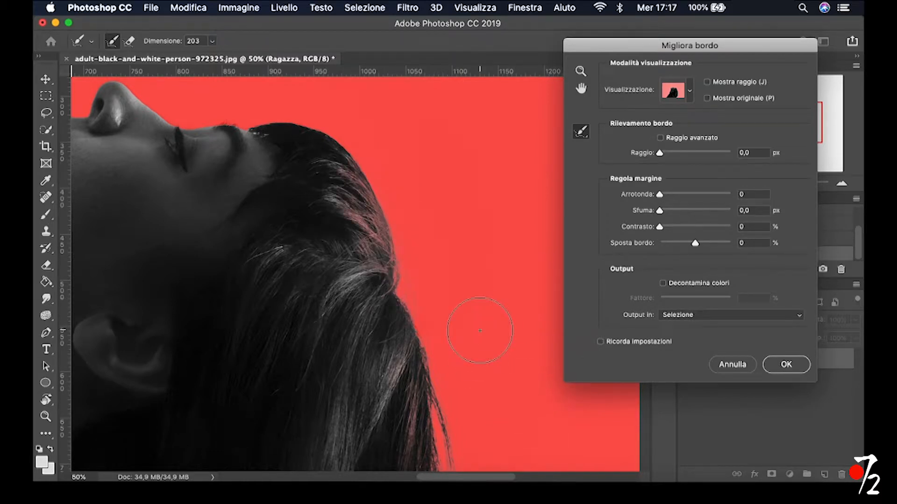
Erase the refinement inside the hair at the back of the head, and refine the stray hairs outside it with a size 117 brush
click(131, 44)
drag(341, 190, 376, 268)
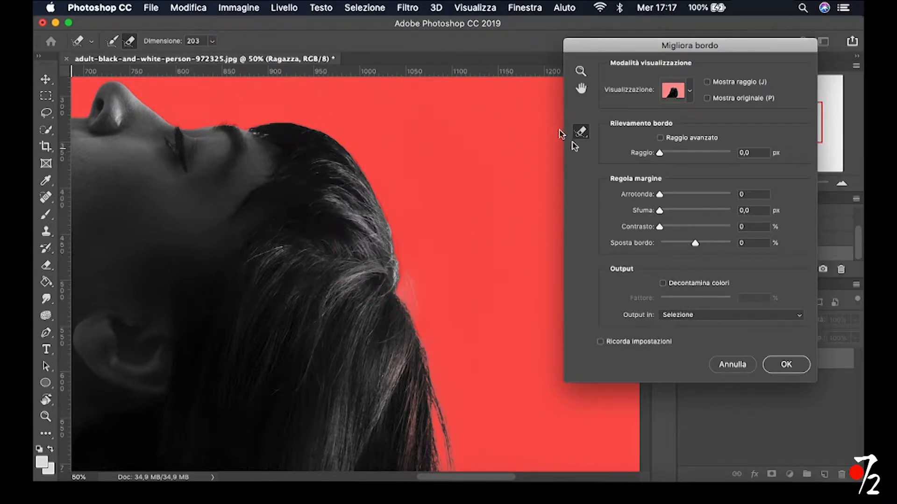
click(112, 41)
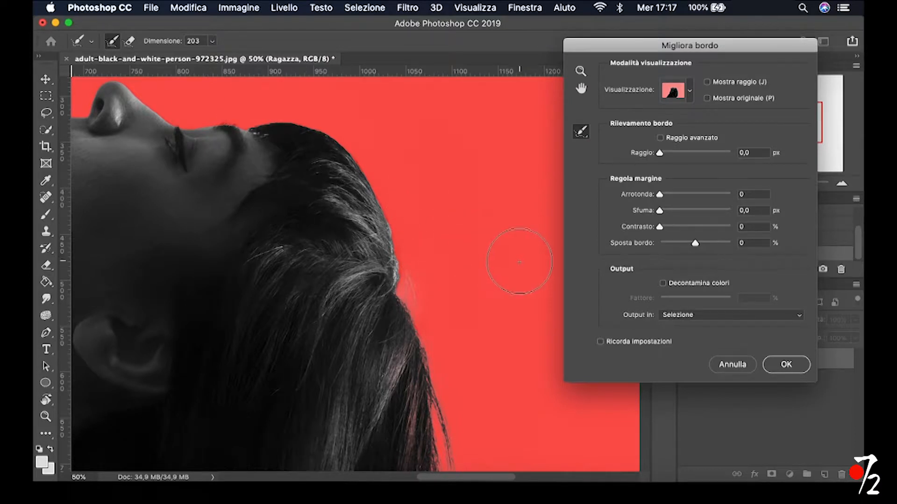
drag(471, 246, 447, 255)
drag(404, 299, 403, 246)
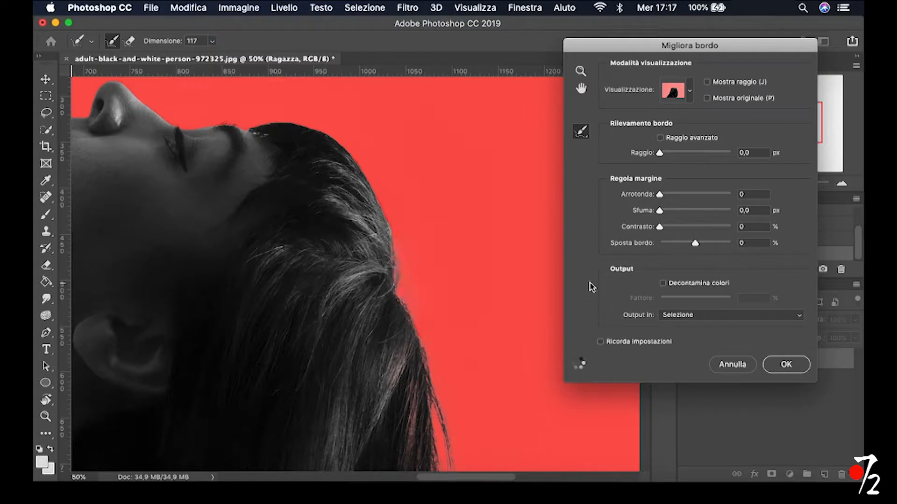
click(392, 232)
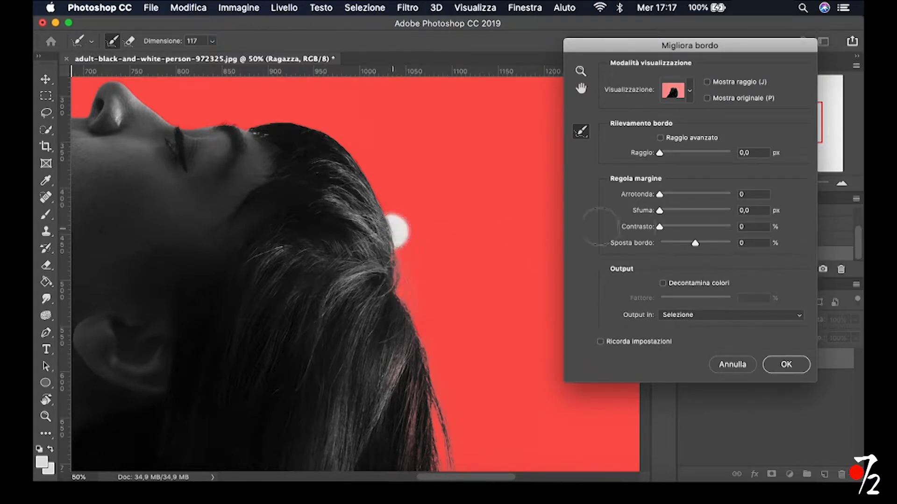
Examine the refined edge around the face, neck, shoulder and hair for leftover background
scroll(493, 183, up, 5)
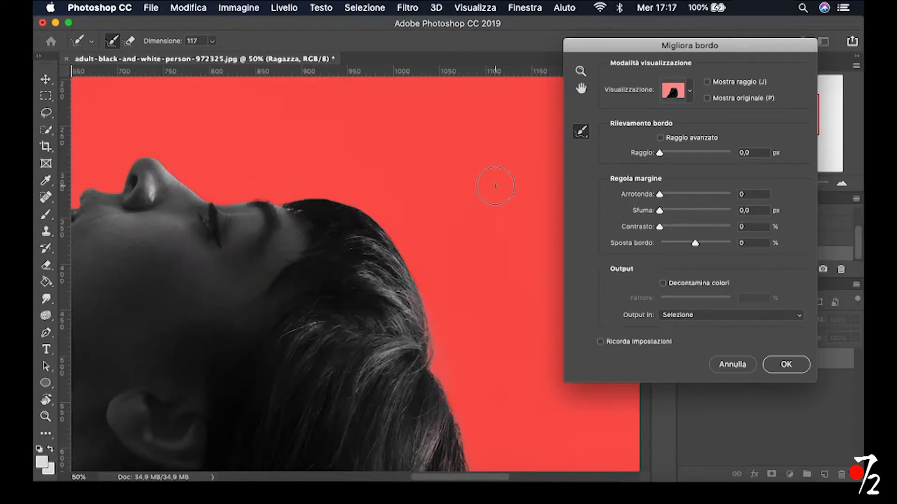
scroll(493, 183, left, 5)
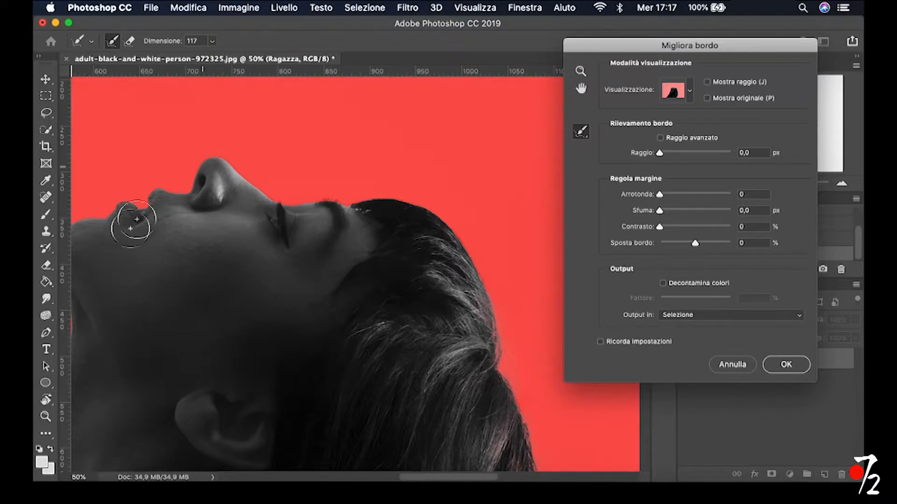
scroll(290, 259, down, 4)
scroll(290, 258, left, 6)
scroll(235, 361, down, 5)
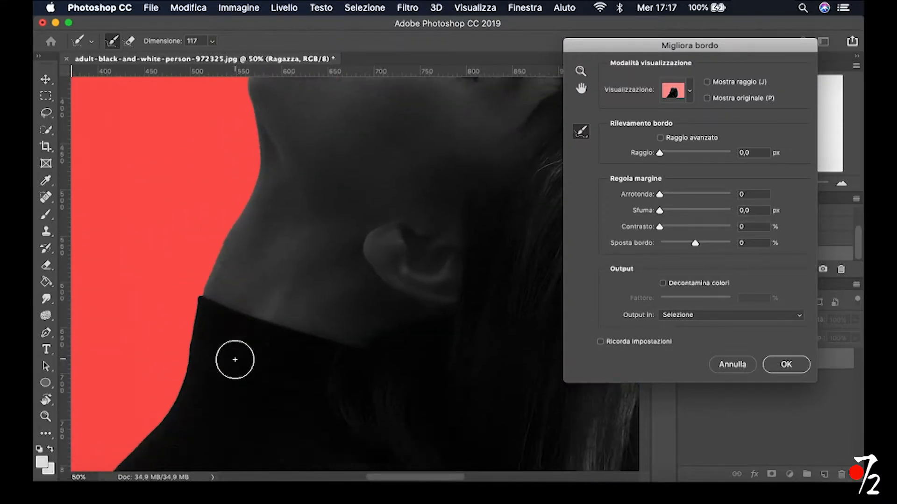
scroll(235, 359, down, 10)
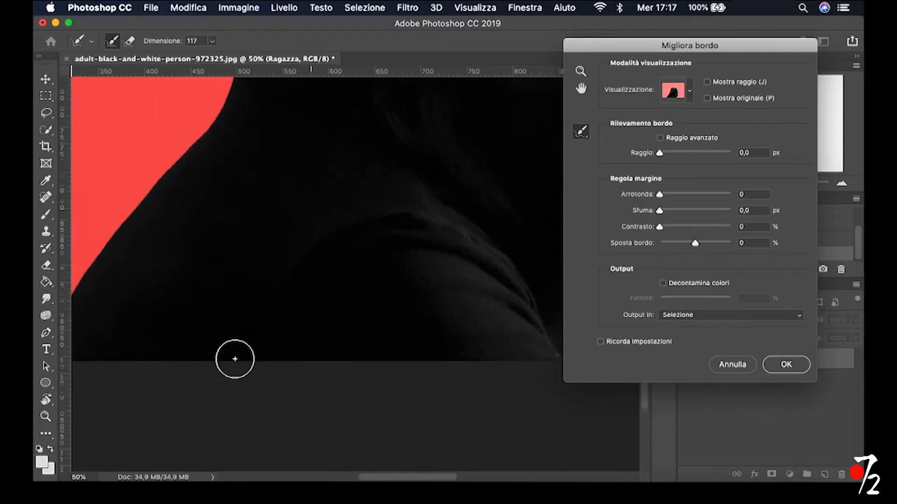
scroll(234, 360, right, 2)
scroll(234, 359, up, 7)
scroll(234, 359, right, 7)
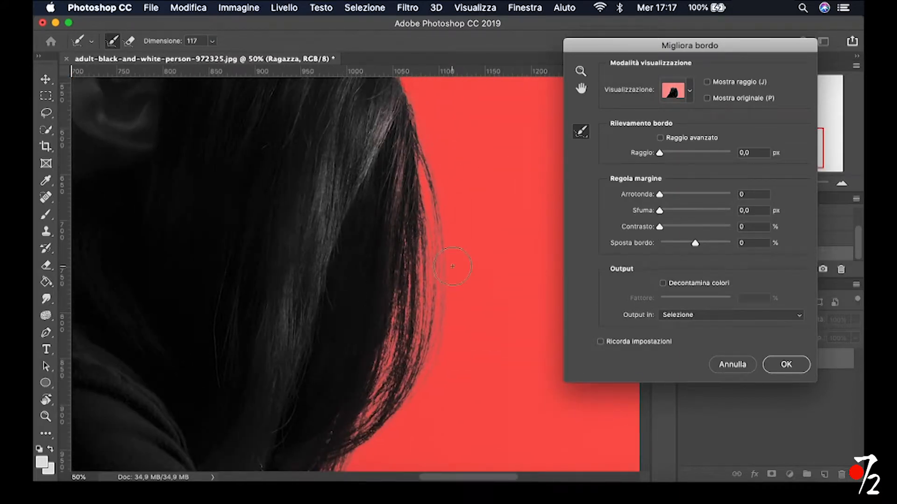
scroll(454, 297, up, 3)
scroll(454, 297, up, 4)
scroll(454, 297, left, 1)
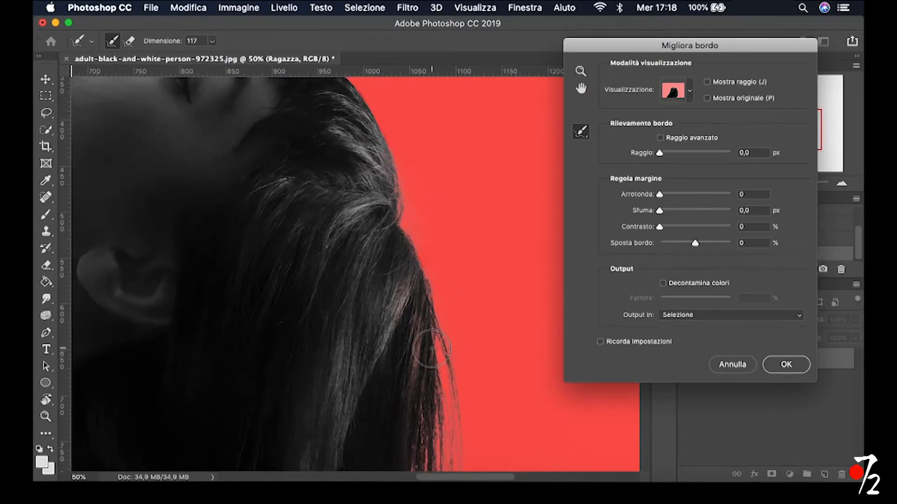
Apply the refined selection and add it as a layer mask on the Ragazza layer
click(798, 356)
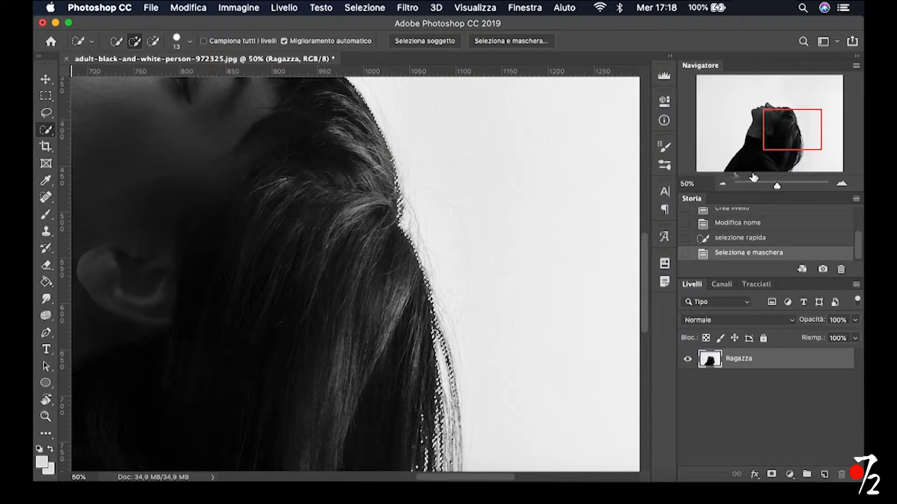
click(724, 185)
click(723, 185)
click(723, 185)
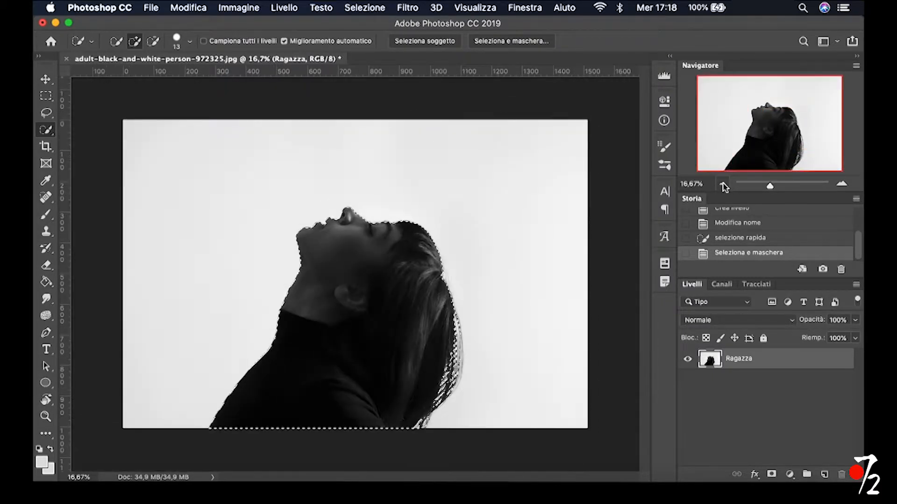
click(773, 474)
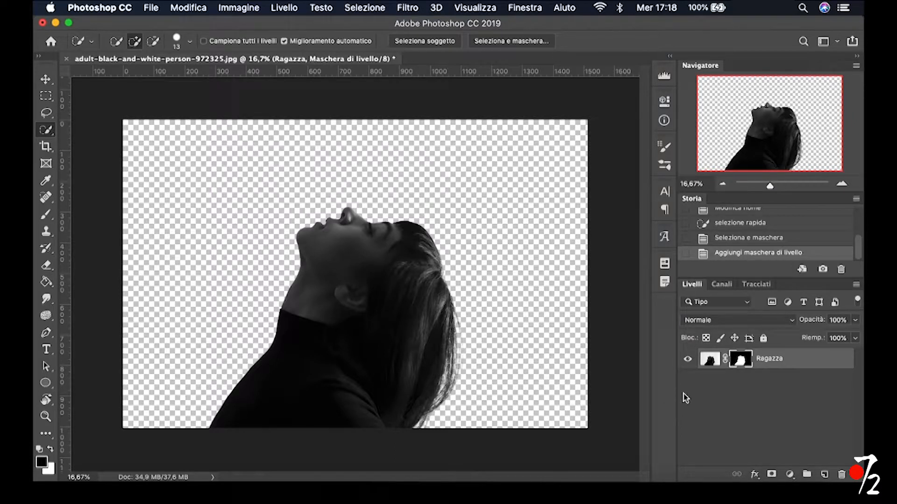
Add a gradient fill layer using the black-to-white preset (Nero, Bianco)
click(790, 475)
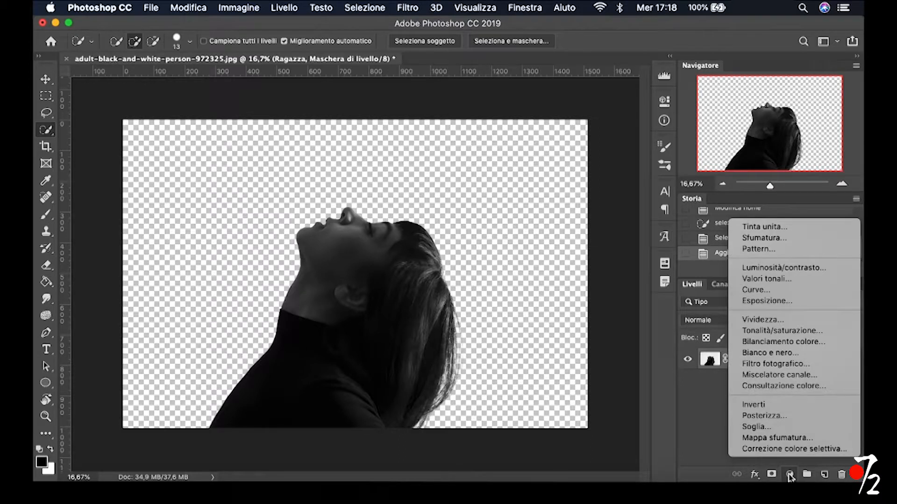
click(765, 243)
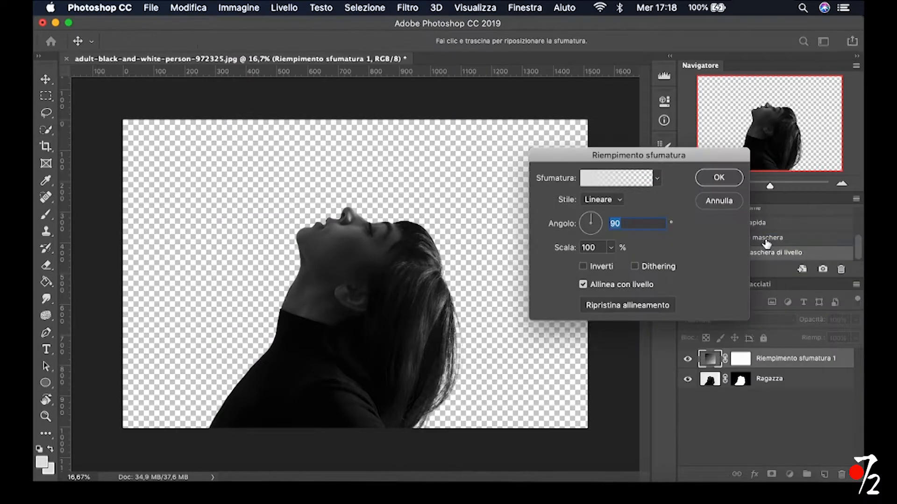
click(623, 182)
click(630, 186)
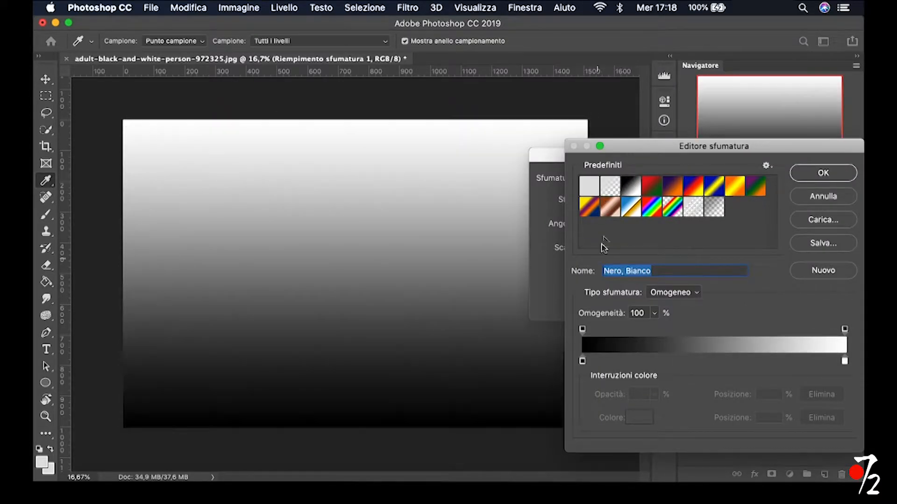
Change the gradient's black colour stop to grey 7a7a7d and accept the edited gradient
click(582, 362)
click(637, 417)
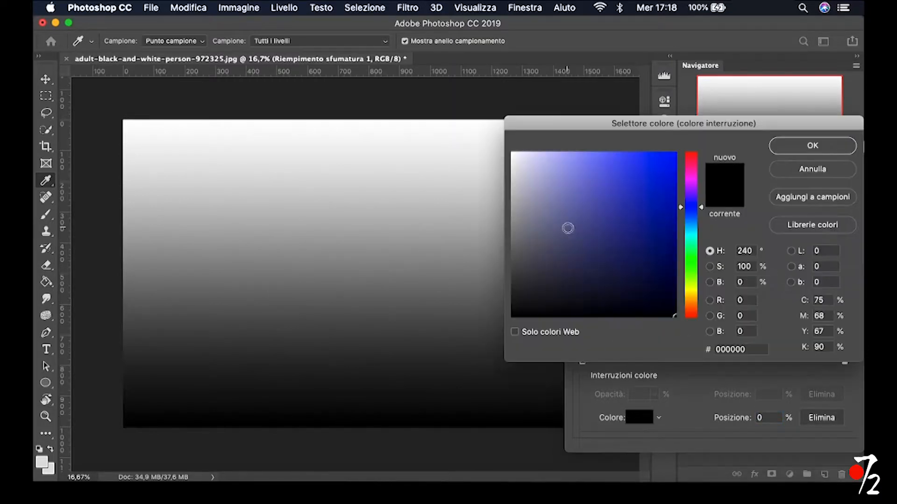
drag(519, 270, 517, 236)
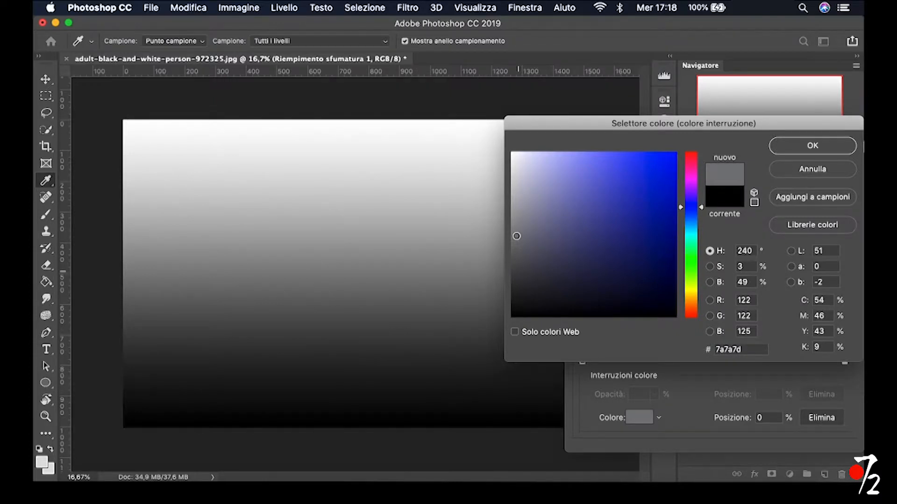
click(813, 147)
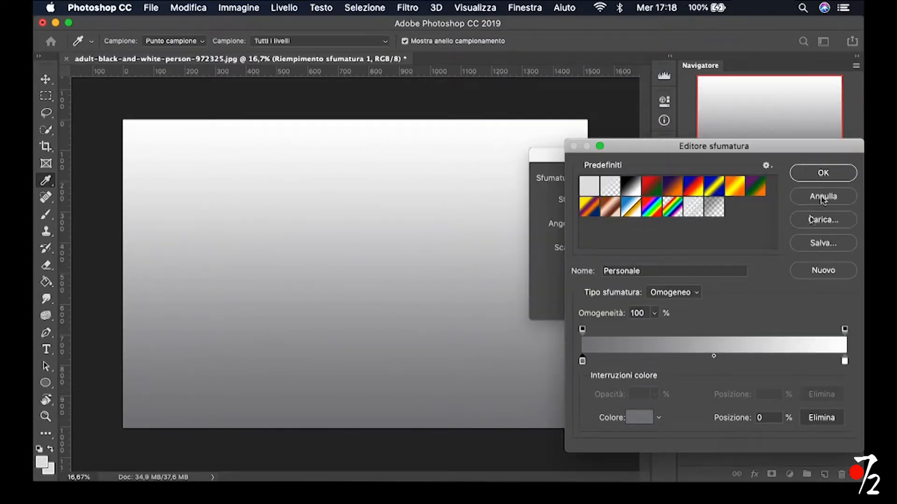
click(826, 174)
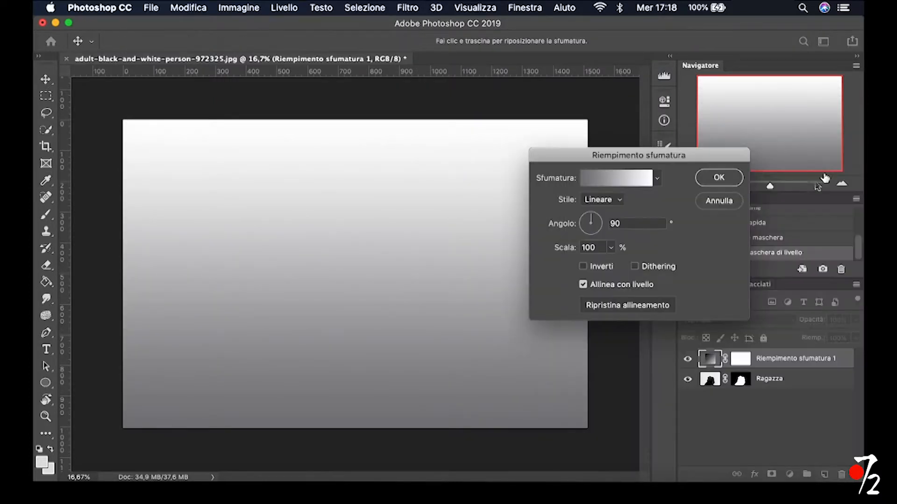
Set the gradient fill to radial (Radiale), inverted, with a 199% scale, and accept it
click(623, 203)
click(606, 209)
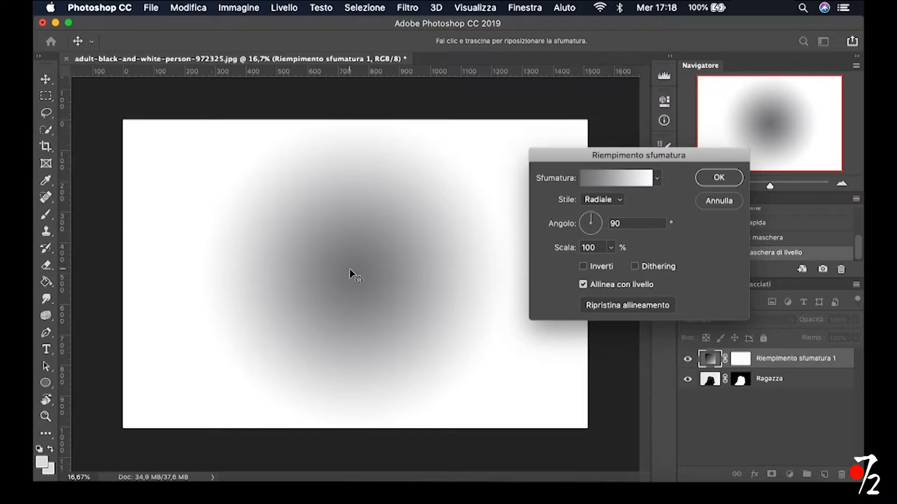
click(583, 267)
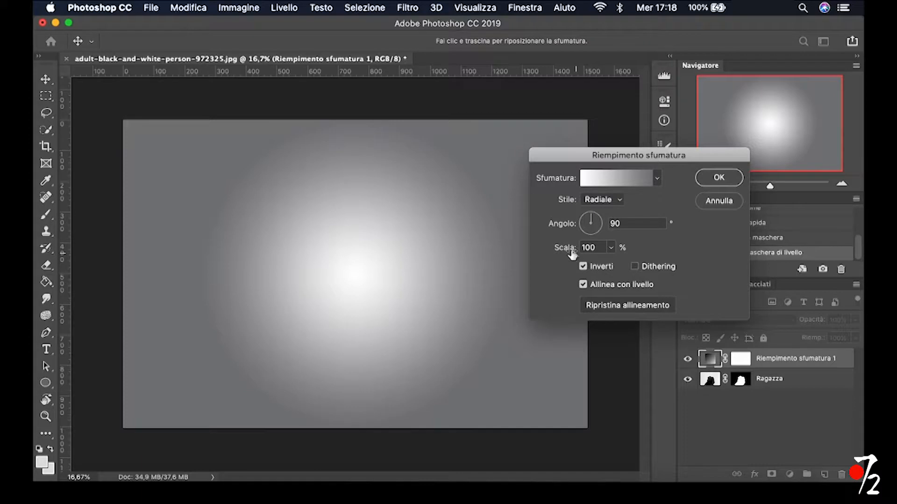
drag(560, 247, 596, 248)
key(shift+Tab)
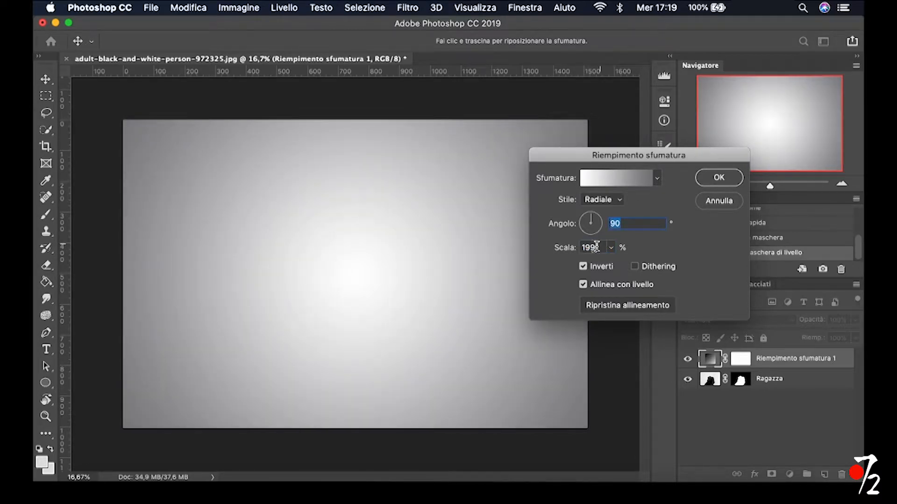
click(735, 180)
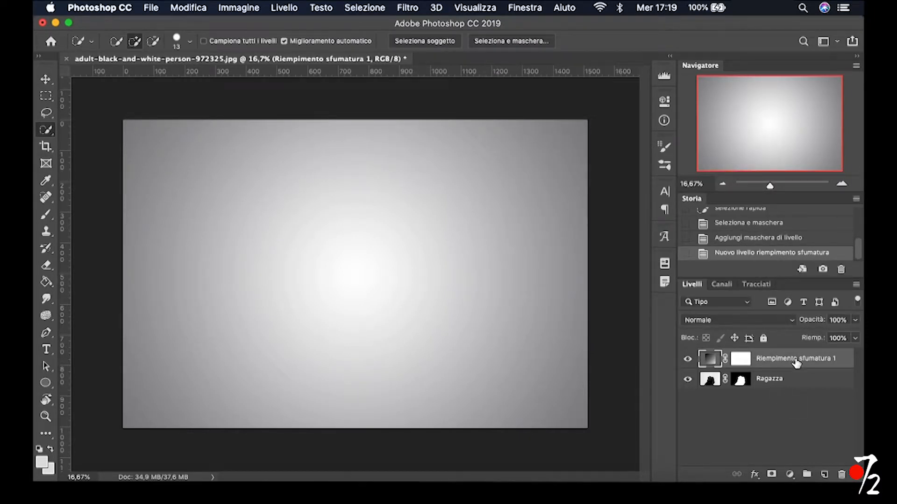
Move the gradient fill layer below Ragazza and convert the Ragazza layer to a smart object
drag(796, 364, 797, 402)
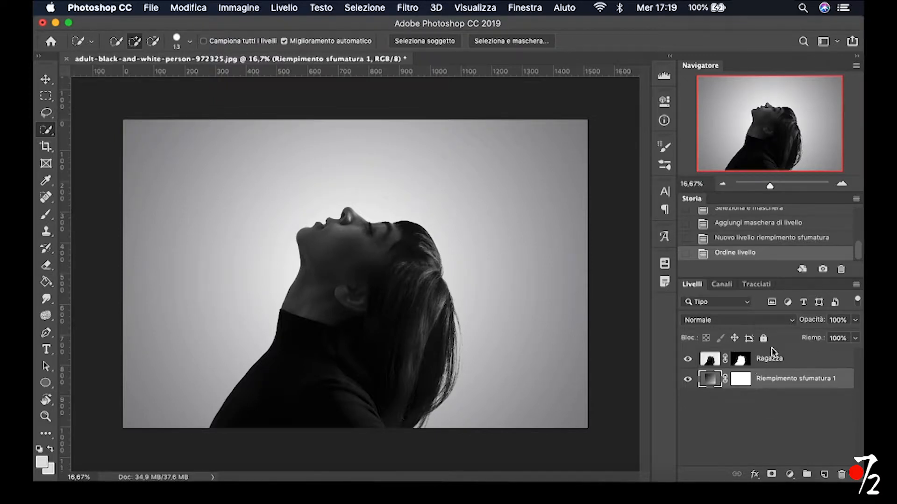
click(806, 362)
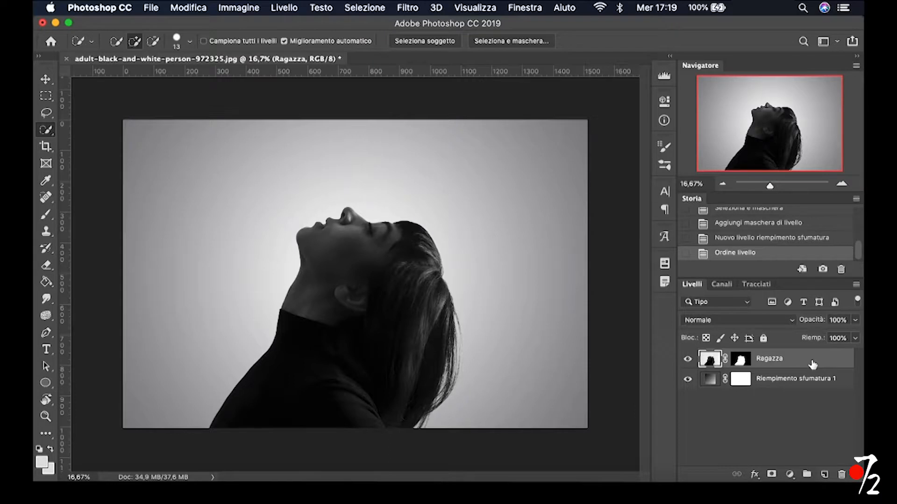
right_click(814, 363)
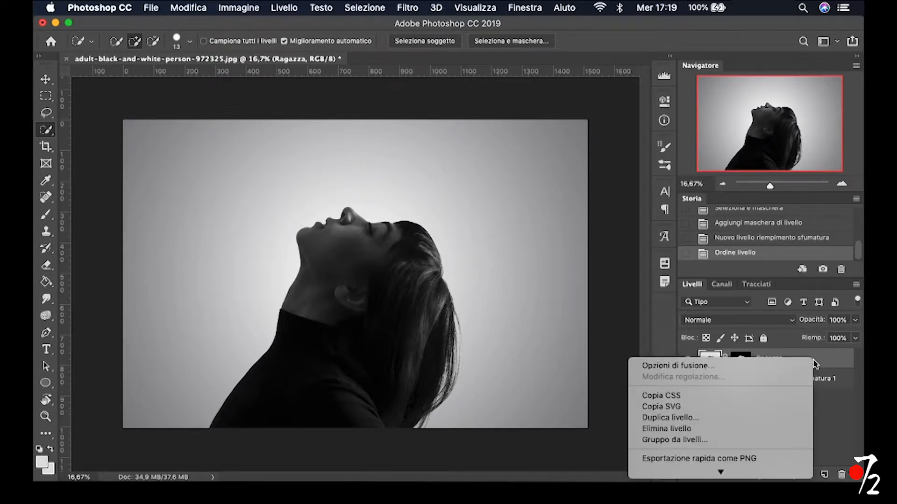
mouse_move(743, 472)
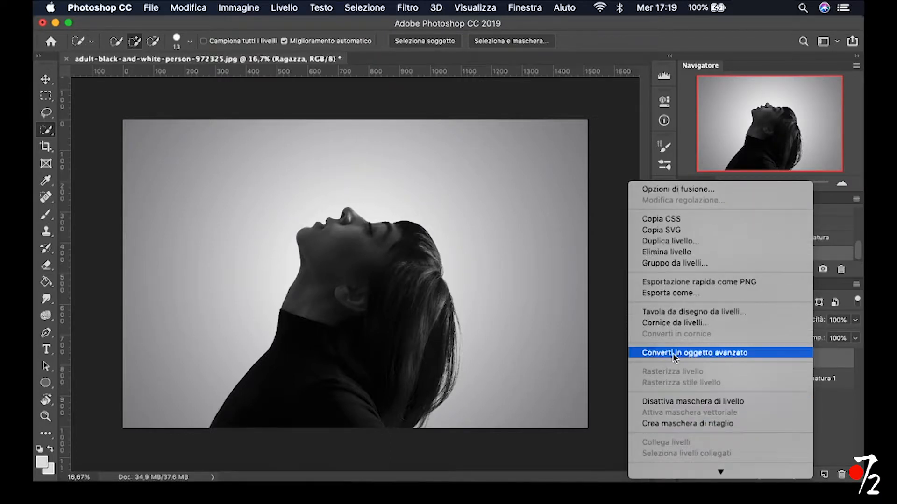
click(704, 354)
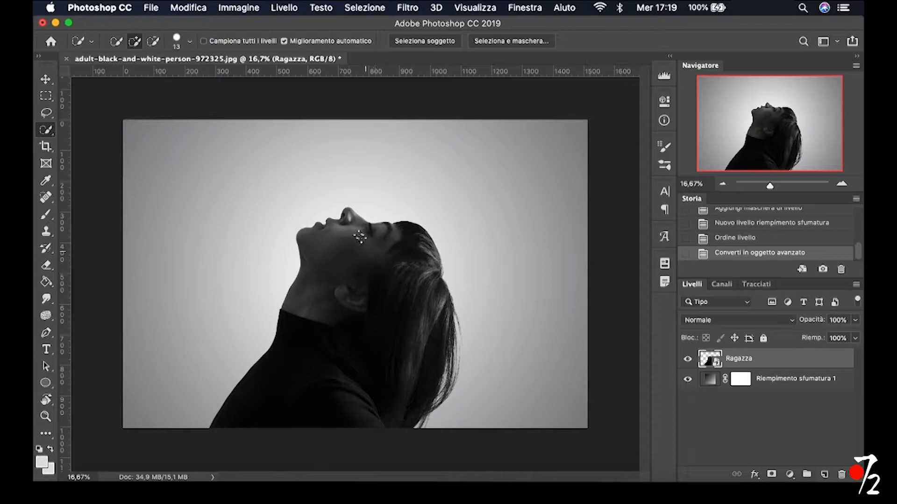
Duplicate the Ragazza layer under the name Fluidifica and hide the duplicate
right_click(812, 364)
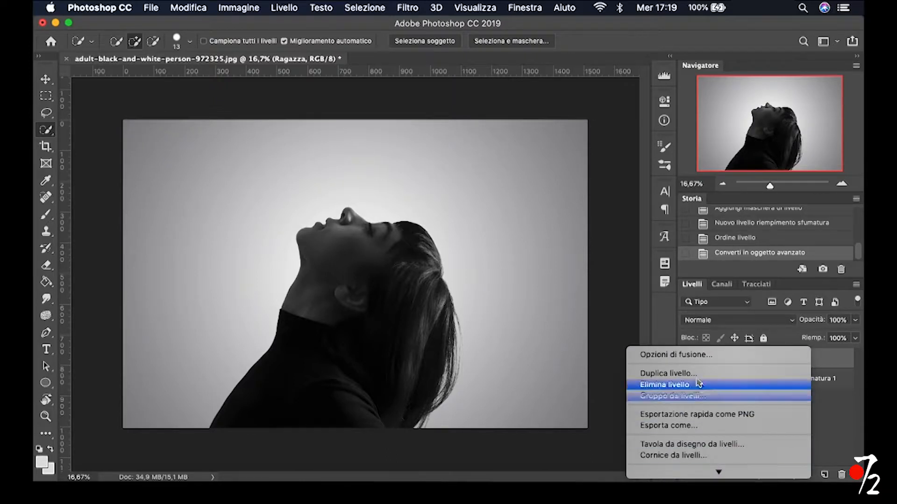
click(695, 376)
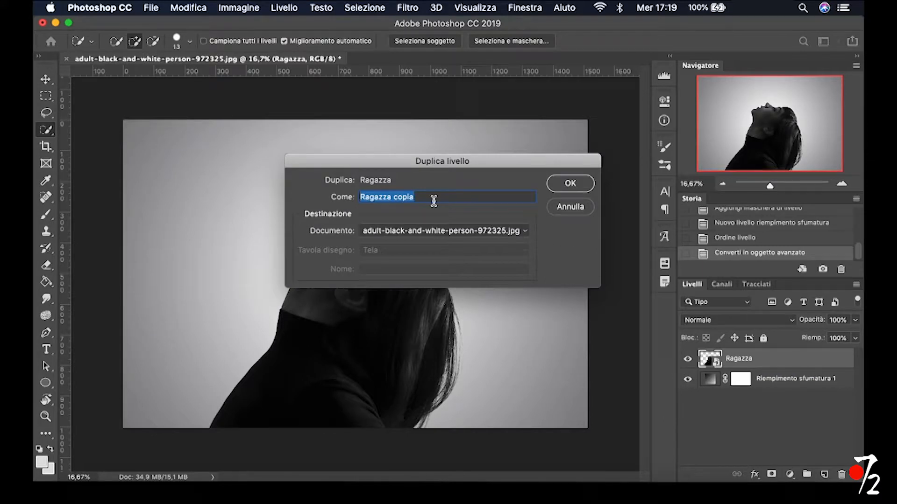
text(Fluidifica)
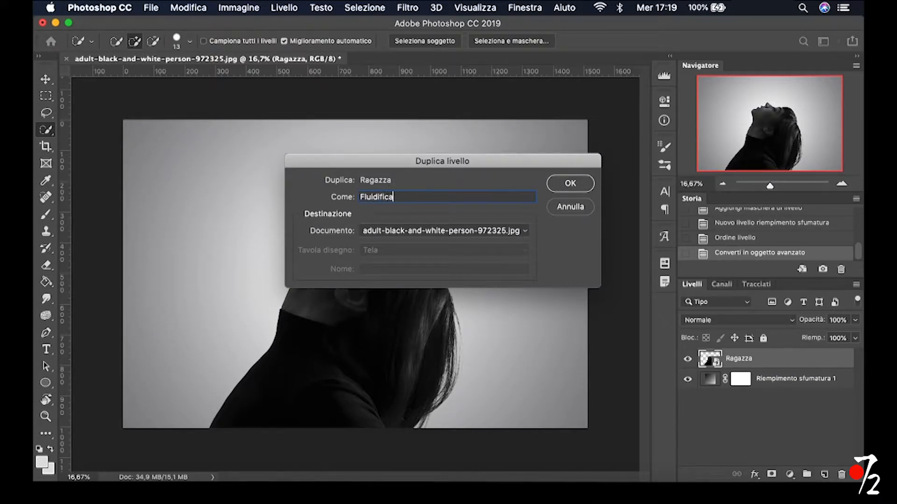
click(571, 183)
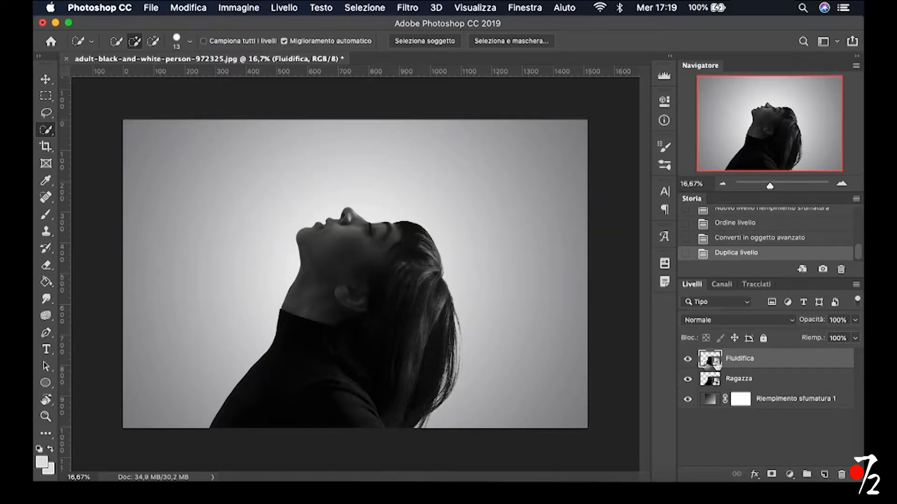
click(688, 359)
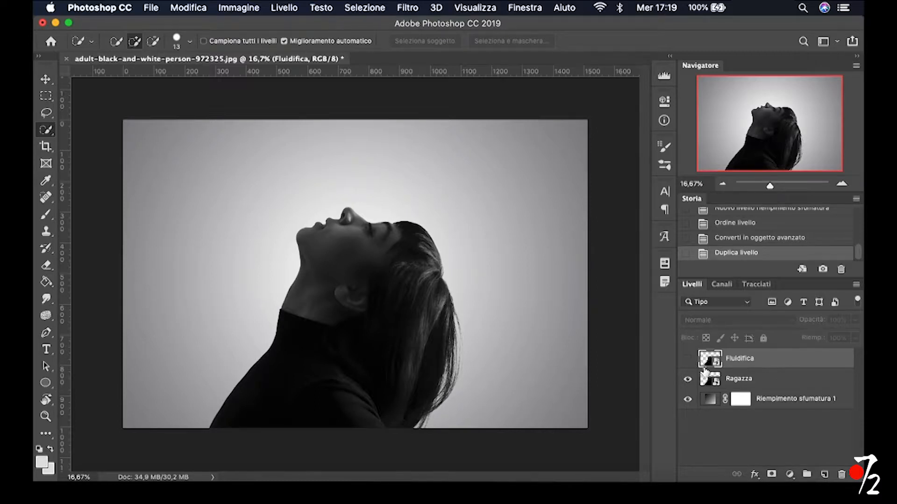
Add a layer mask to the Ragazza layer and invert it to black
click(778, 382)
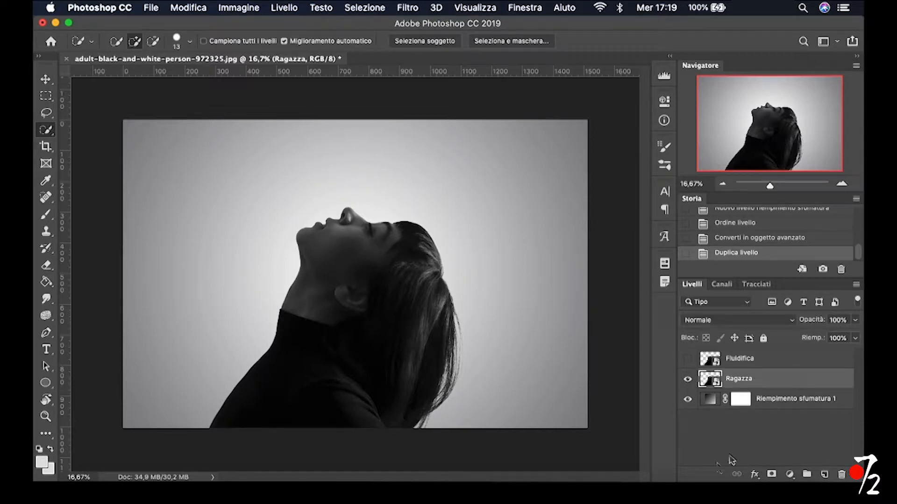
click(772, 474)
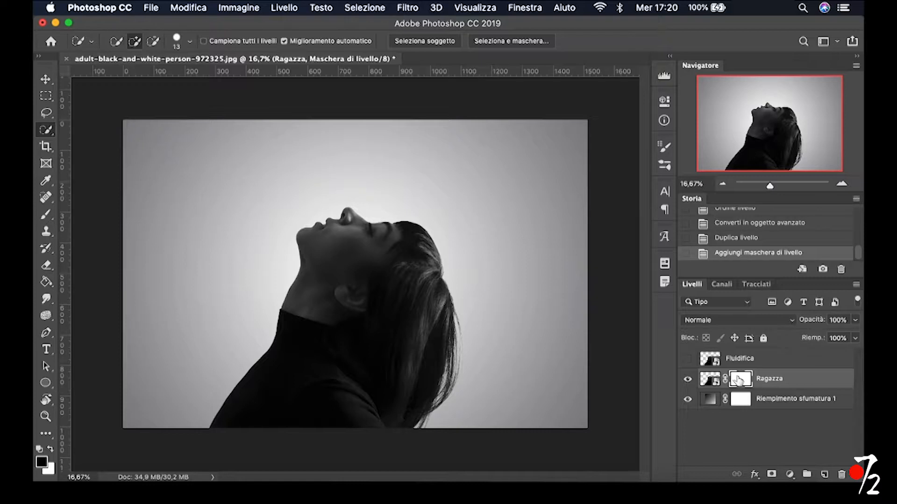
click(707, 384)
click(738, 379)
key(super+i)
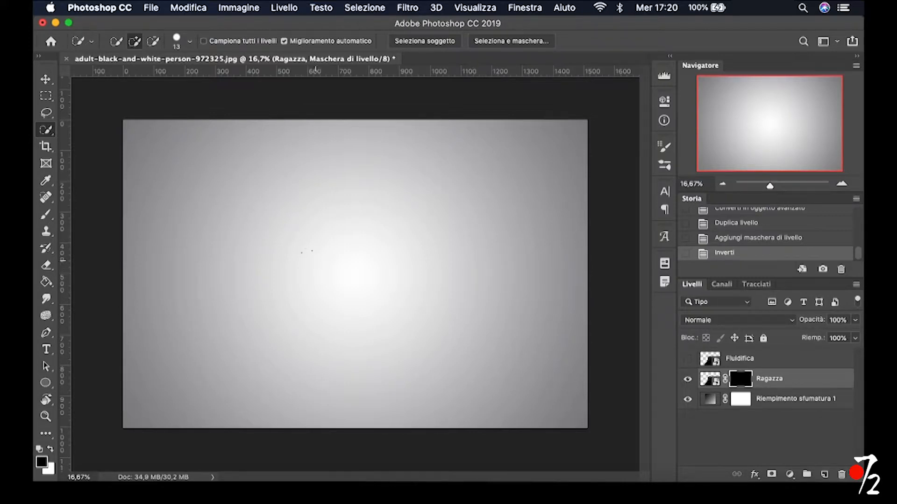
Activate the Brush tool with a 650 px tip and open its brush presets
click(45, 215)
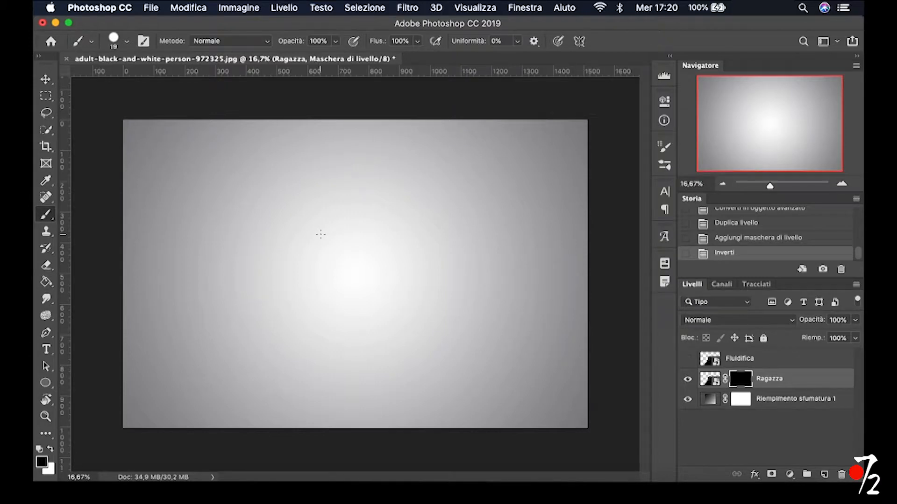
drag(288, 243, 323, 246)
click(149, 99)
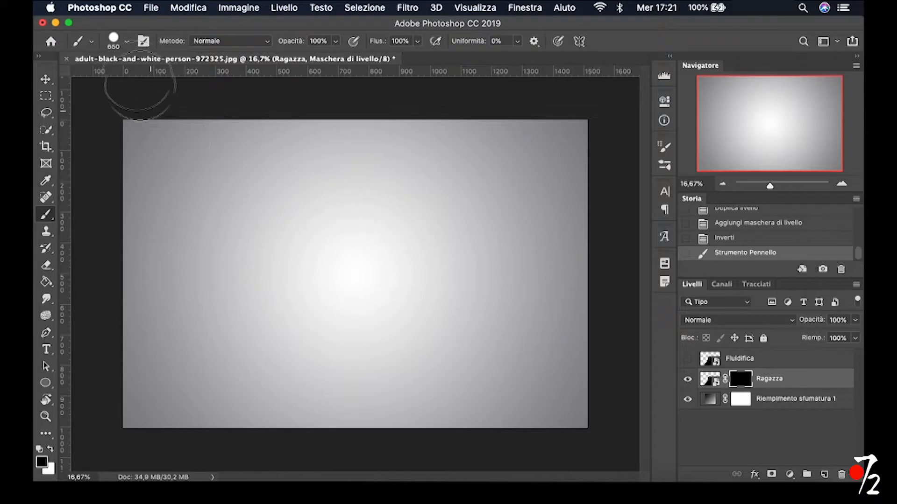
click(127, 45)
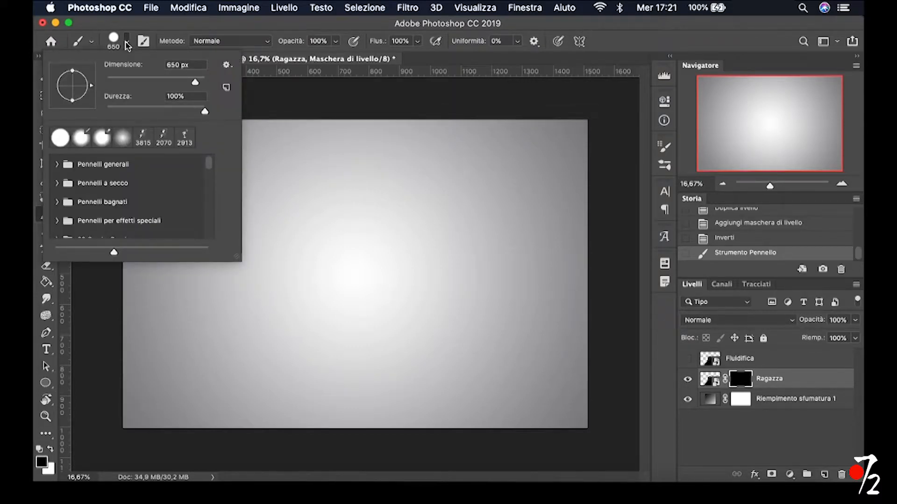
click(227, 65)
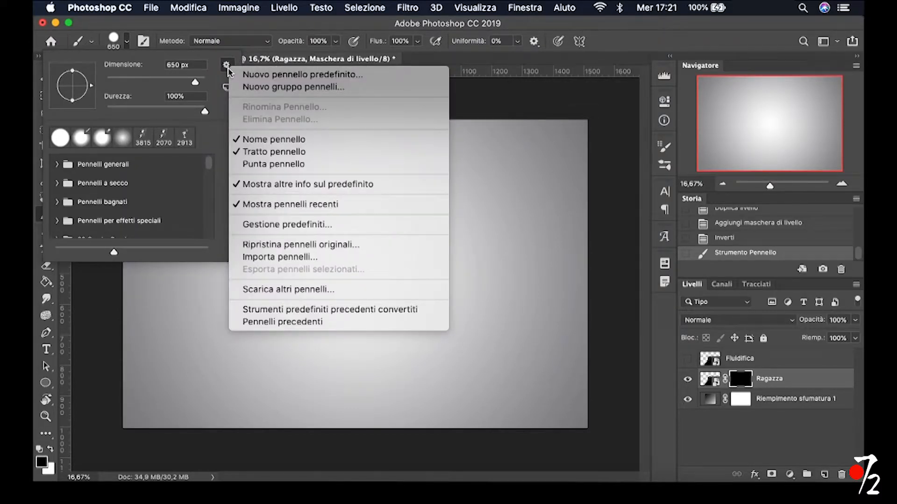
click(261, 258)
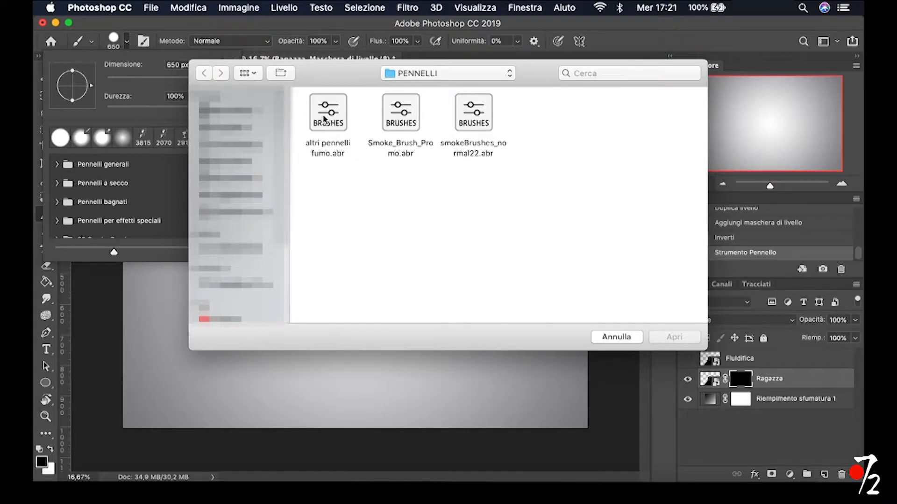
click(622, 338)
Try several smoke normal brushes from the smokeBrushes_normal22 set, choose the 2322 px one and enlarge it to 2660 px
scroll(172, 201, down, 3)
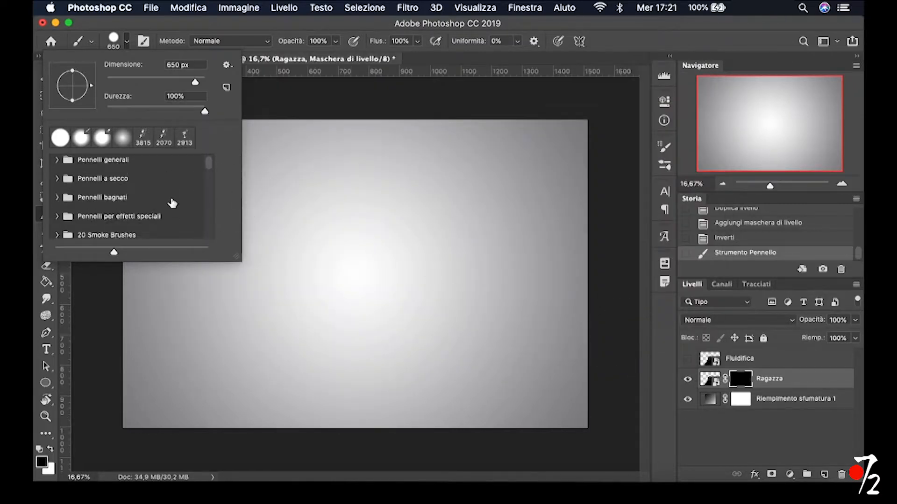
scroll(171, 203, down, 3)
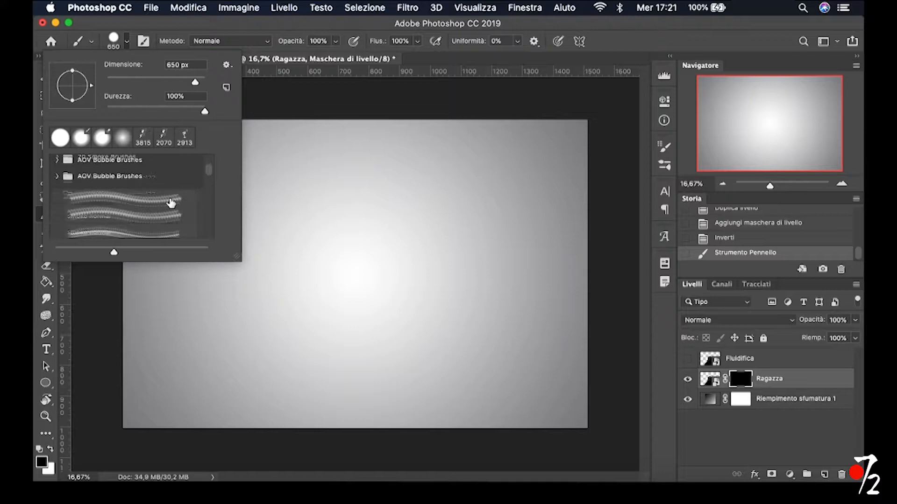
click(163, 204)
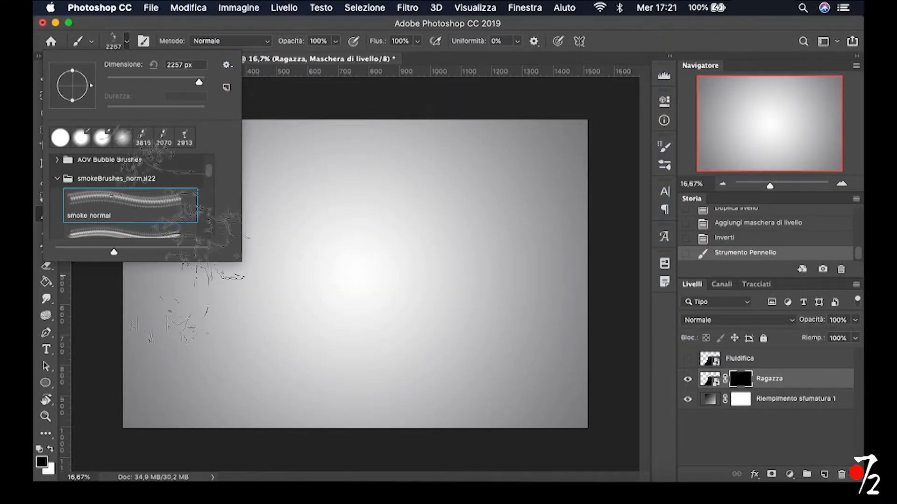
click(141, 231)
scroll(124, 197, down, 2)
click(135, 204)
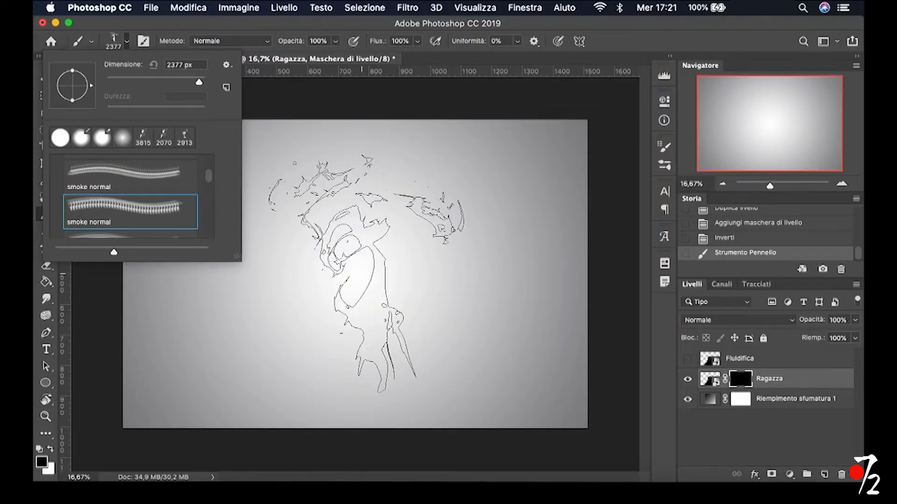
scroll(156, 224, down, 2)
click(130, 215)
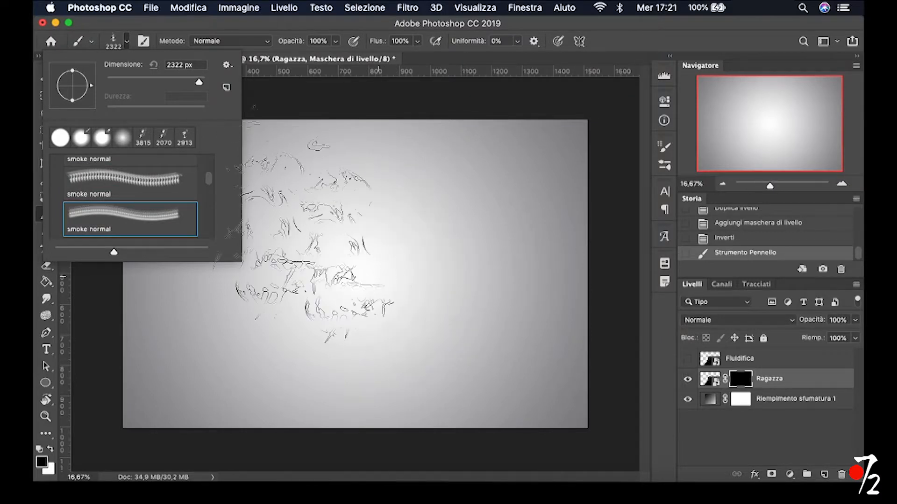
drag(353, 246, 372, 247)
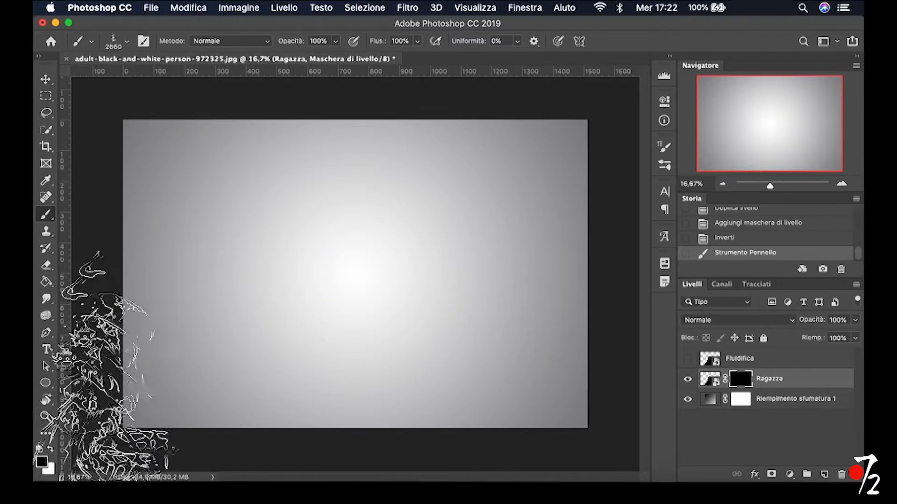
Reduce the density of the Ragazza layer mask to 76%
click(664, 102)
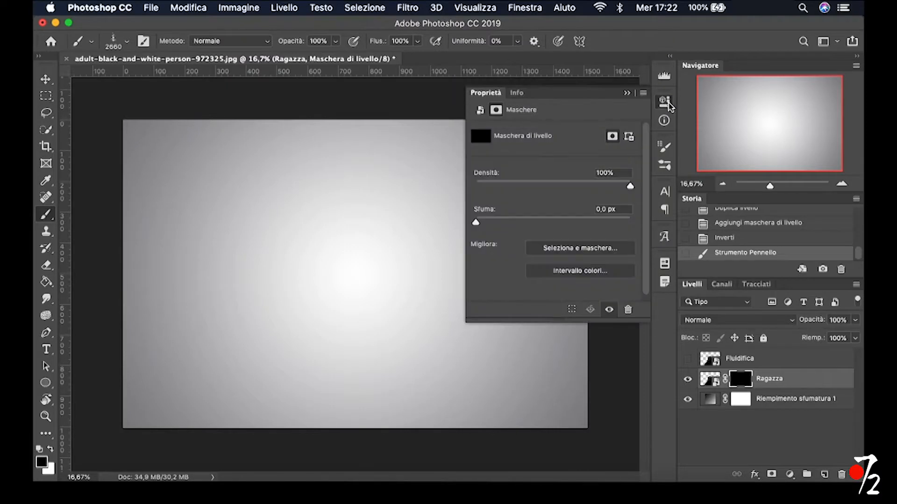
click(630, 187)
drag(629, 188, 595, 192)
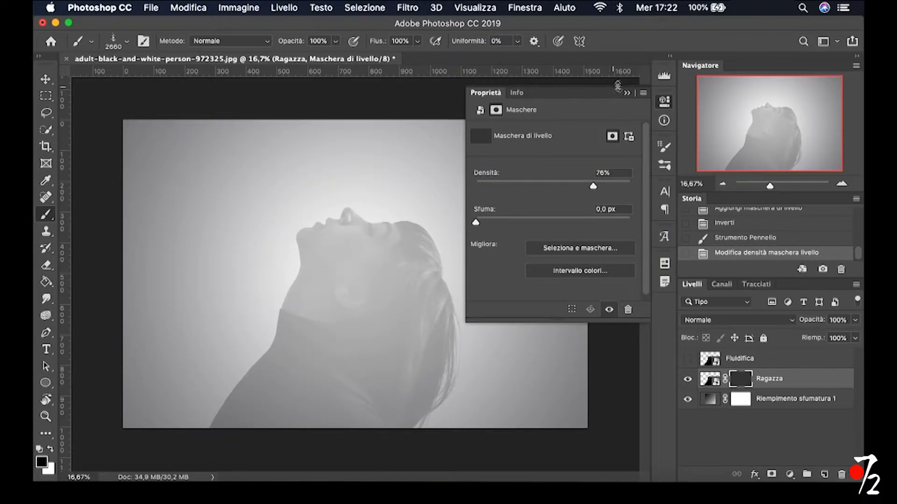
click(627, 93)
Set white as the painting colour, enlarge the smoke brush to 3239 px and rotate the canvas view clockwise
click(51, 449)
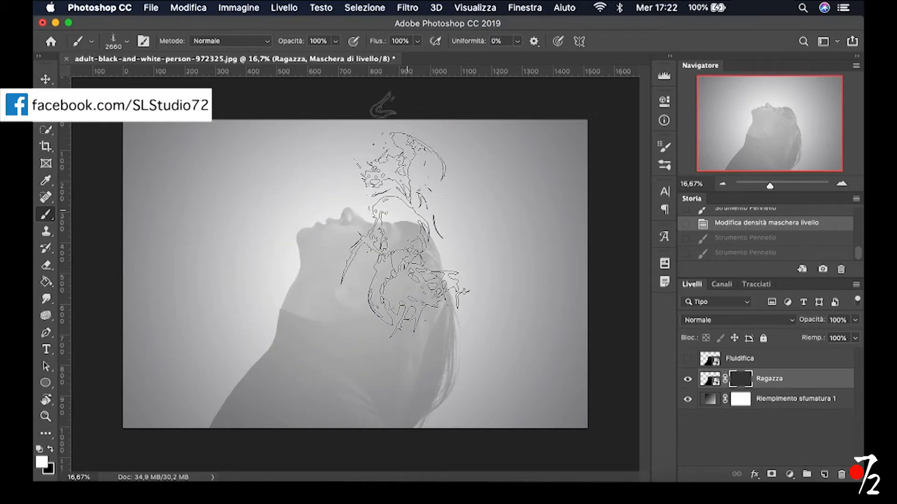
drag(323, 231, 369, 234)
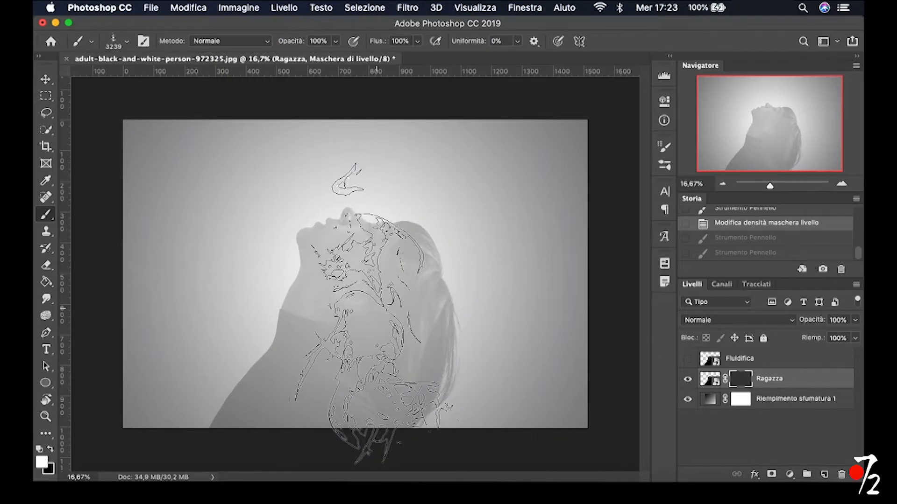
key(r)
mouse_move(208, 296)
mouse_down()
mouse_move(216, 248)
mouse_move(257, 212)
mouse_move(254, 221)
mouse_up()
key(b)
key(r)
key(b)
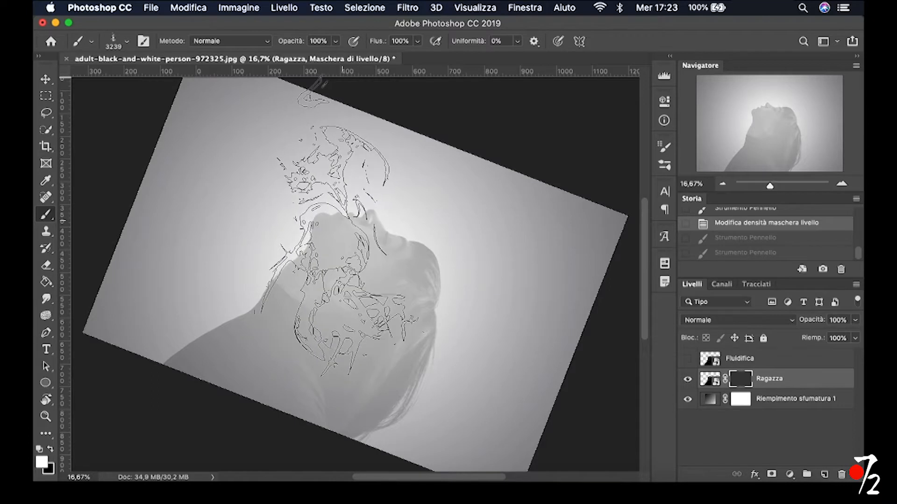
Turn the smoke brush tip to a slightly different angle and fine-tune the canvas rotation
right_click(394, 257)
drag(394, 247, 397, 252)
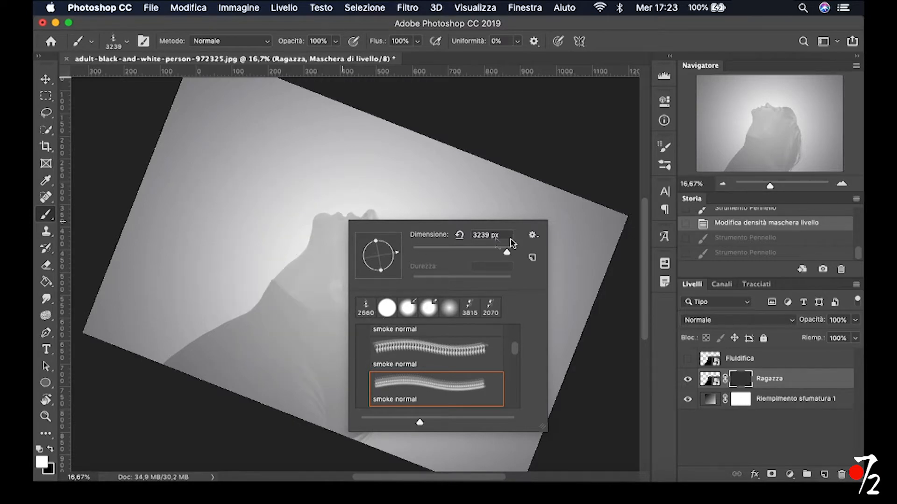
click(116, 221)
key(r)
mouse_move(247, 226)
mouse_down()
mouse_move(234, 232)
mouse_move(246, 224)
mouse_up()
key(b)
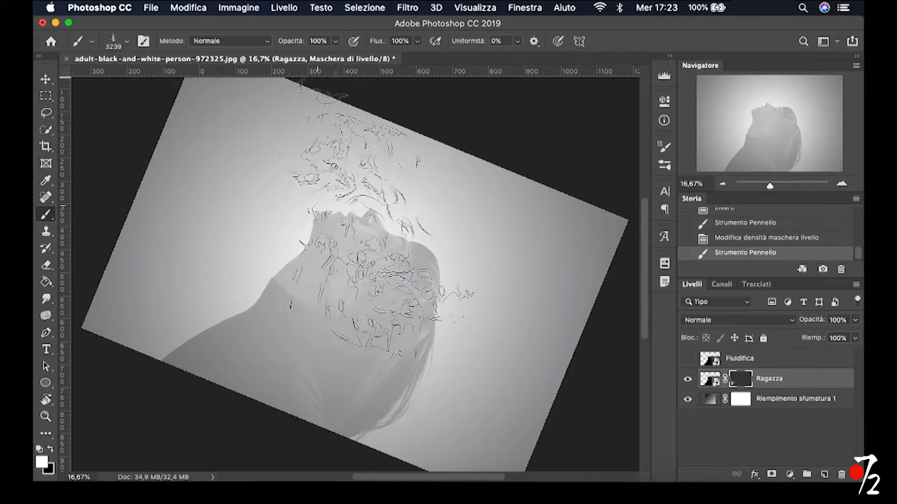
Stamp the smoke brush twice in the same spot over the woman's face and neck on the Ragazza layer mask
key(super+plus)
key(super+plus)
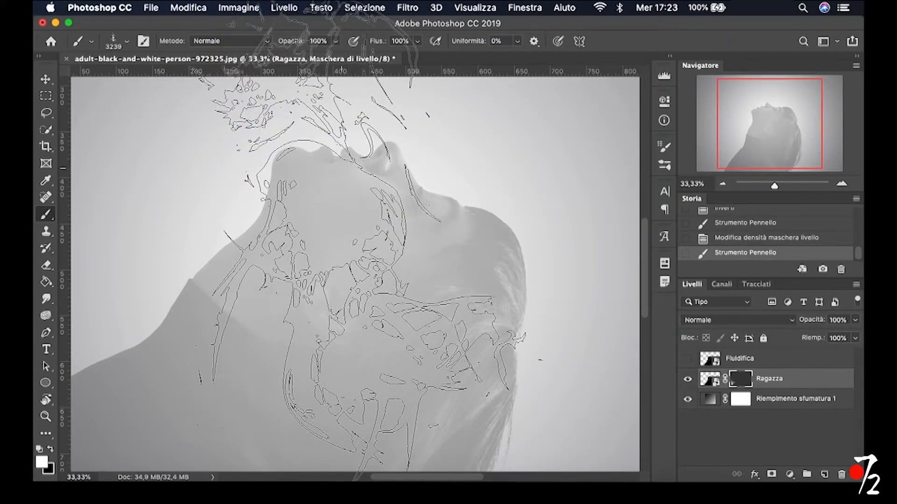
click(359, 276)
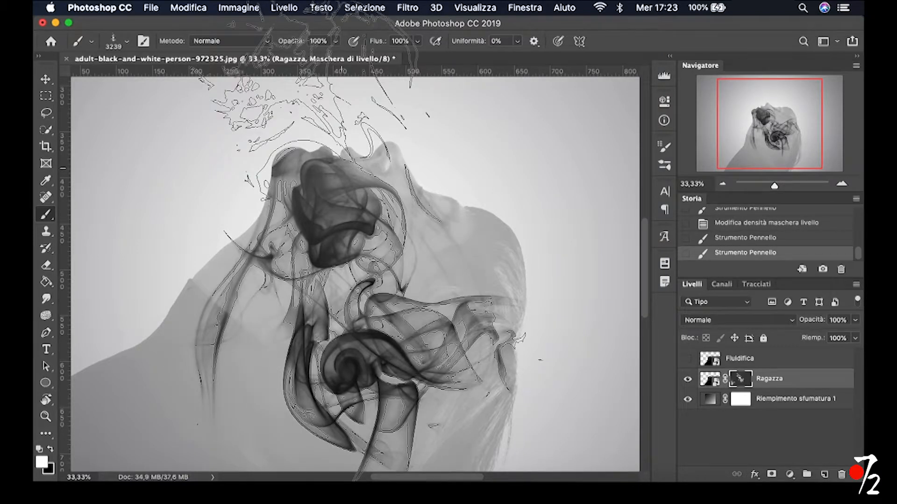
click(359, 275)
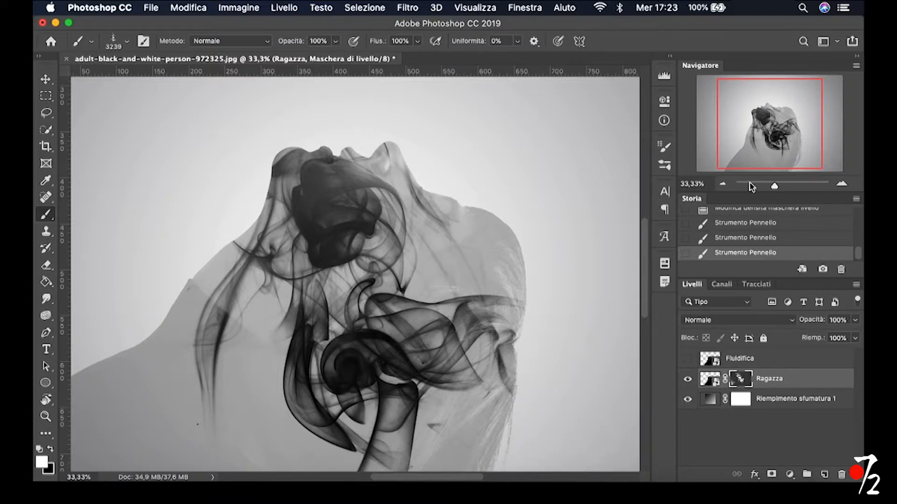
Inspect the smoke at several magnifications and set the density of the Ragazza layer mask to 100%
click(723, 185)
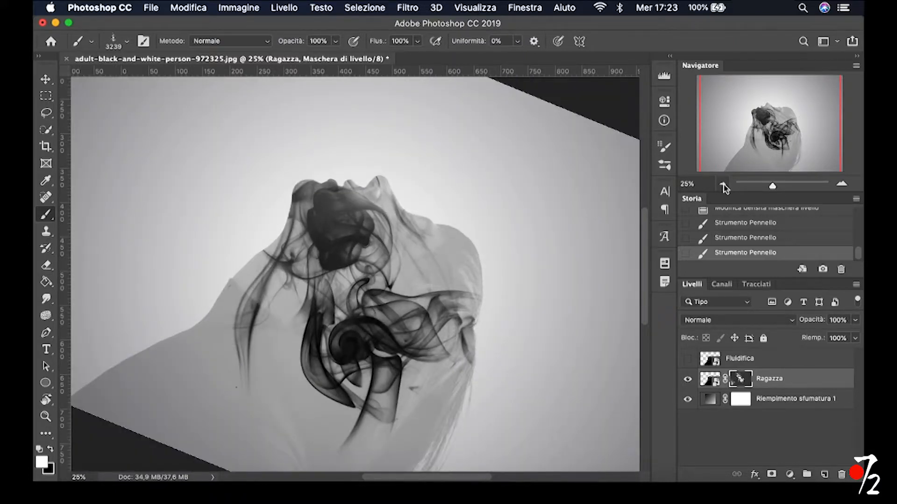
click(723, 185)
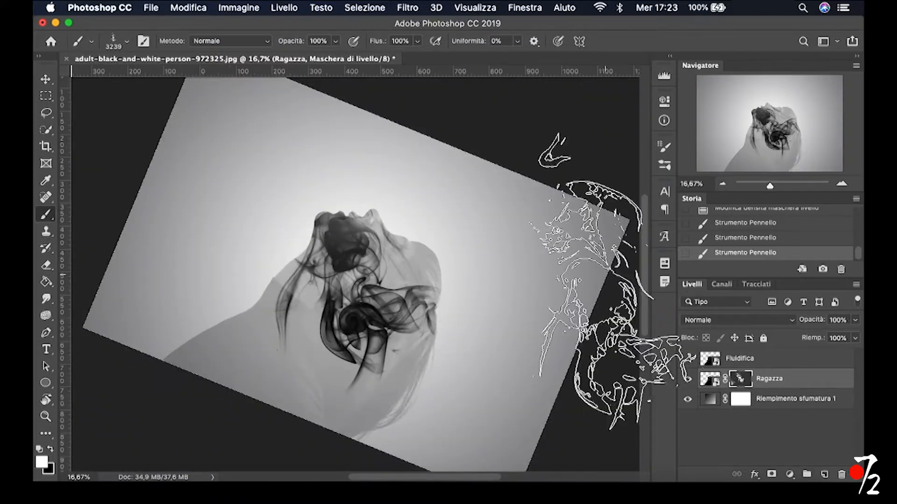
click(841, 186)
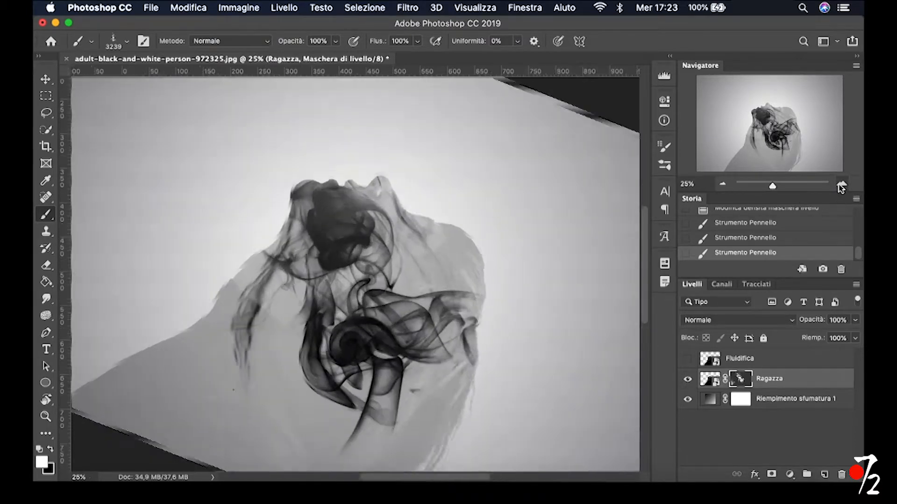
click(841, 185)
click(842, 186)
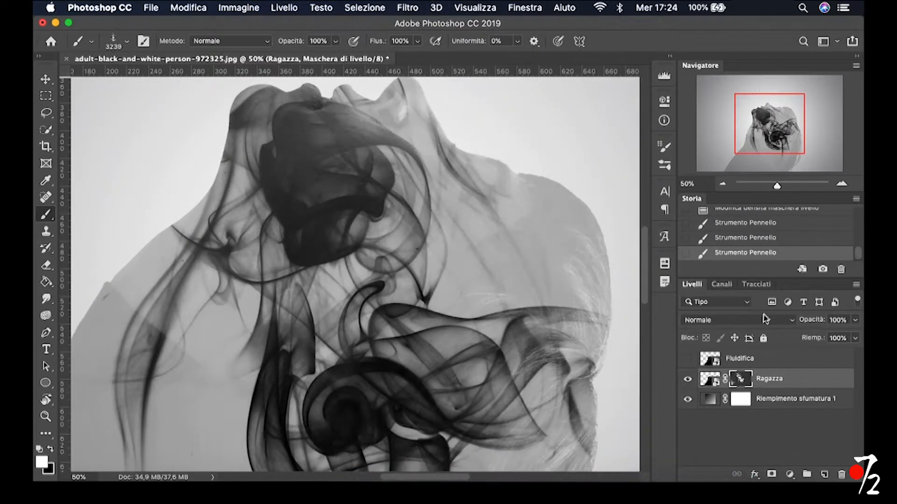
click(722, 185)
click(721, 184)
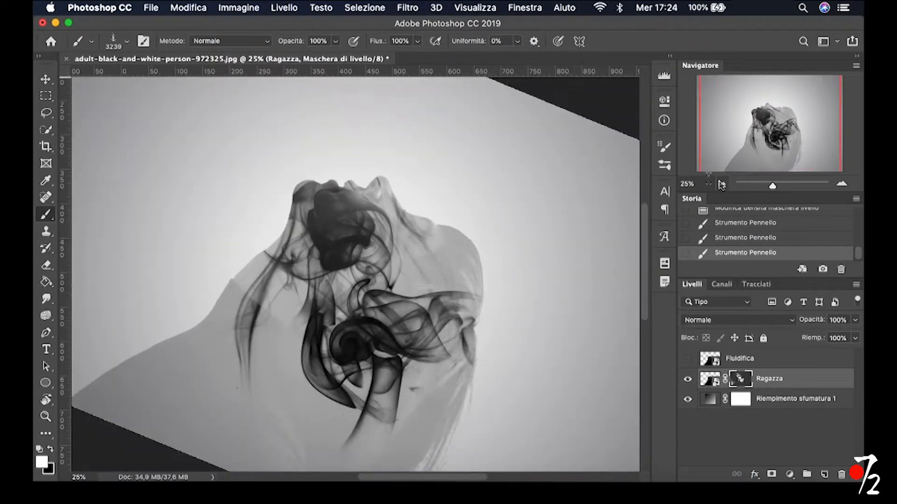
click(664, 102)
drag(599, 188, 630, 190)
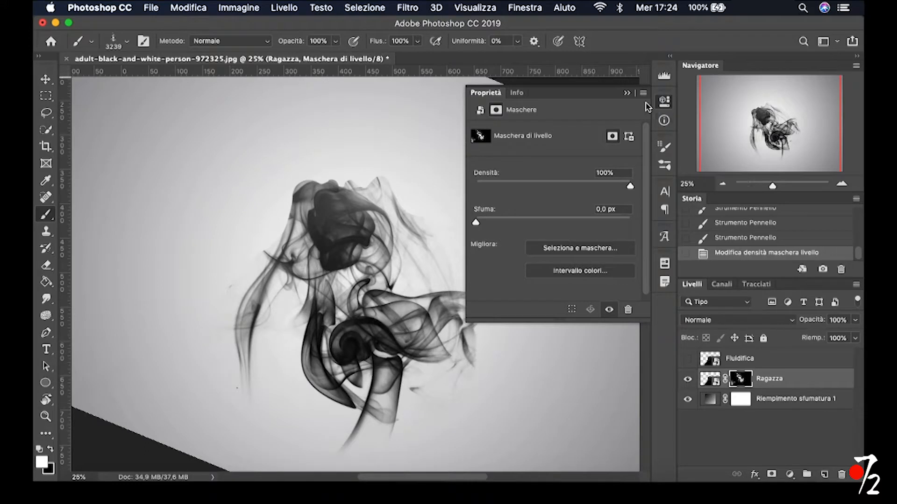
click(627, 93)
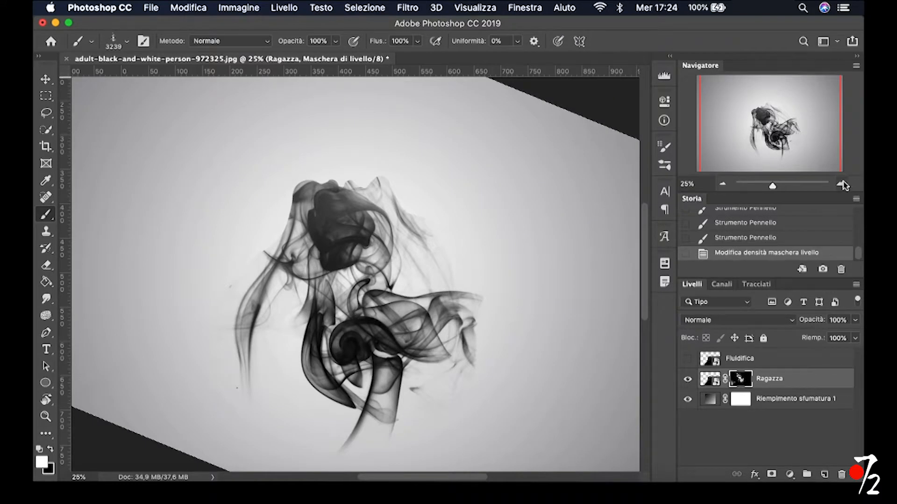
Reveal the face profile from chin to forehead on the Ragazza mask, painting white with a 219 px hard round brush
click(843, 184)
click(843, 185)
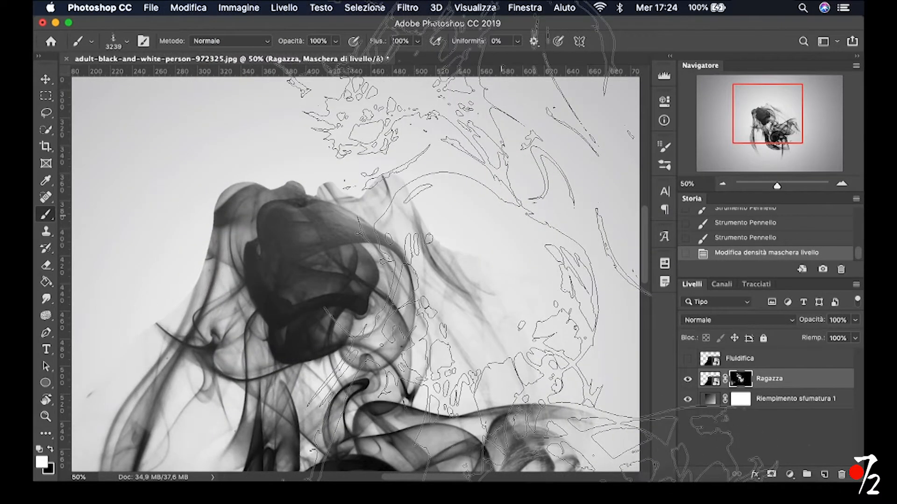
click(126, 42)
click(102, 138)
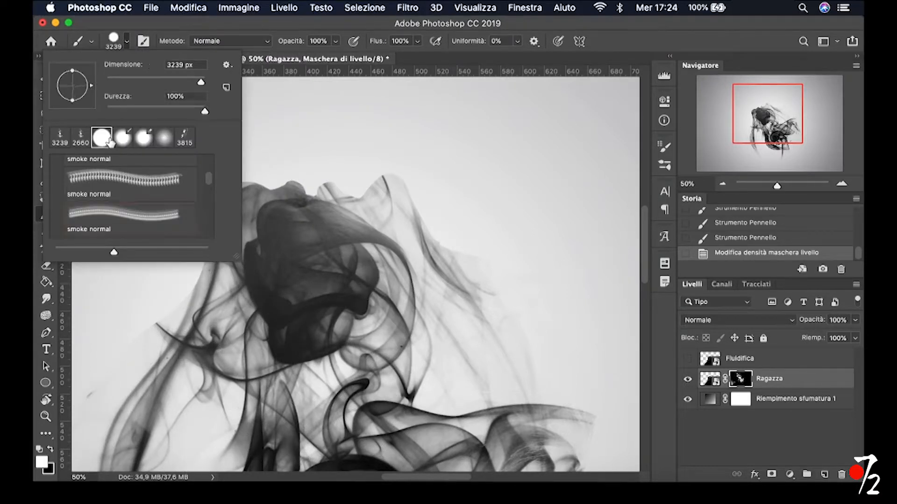
drag(438, 246, 216, 252)
mouse_move(229, 216)
mouse_down()
mouse_move(318, 188)
mouse_move(331, 178)
mouse_move(321, 173)
mouse_move(339, 183)
mouse_move(376, 170)
mouse_move(400, 184)
mouse_move(411, 156)
mouse_move(359, 174)
mouse_move(426, 215)
mouse_move(405, 169)
mouse_move(281, 168)
mouse_move(421, 214)
mouse_move(449, 254)
mouse_move(460, 244)
mouse_move(483, 250)
mouse_move(500, 266)
mouse_move(462, 262)
mouse_move(452, 307)
mouse_move(503, 214)
mouse_move(453, 264)
mouse_move(469, 238)
mouse_up()
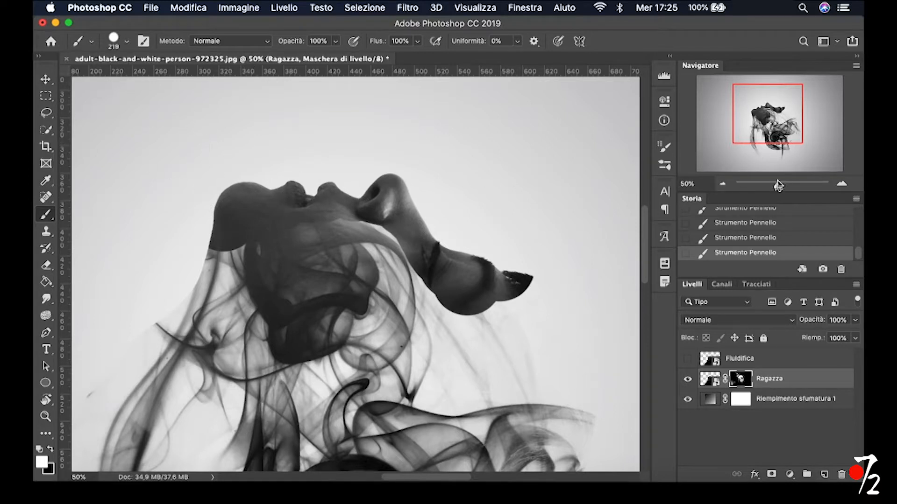
Rotate the canvas view back to horizontal with the whole image in view, and return to the Brush tool
click(721, 185)
click(720, 185)
click(722, 185)
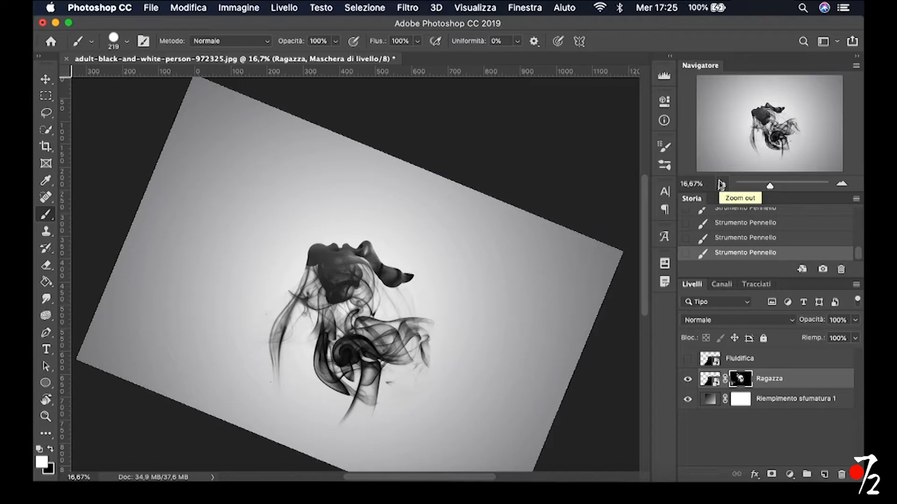
key(r)
mouse_move(452, 256)
mouse_down()
mouse_move(452, 206)
mouse_move(478, 233)
mouse_up()
key(b)
key(r)
key(b)
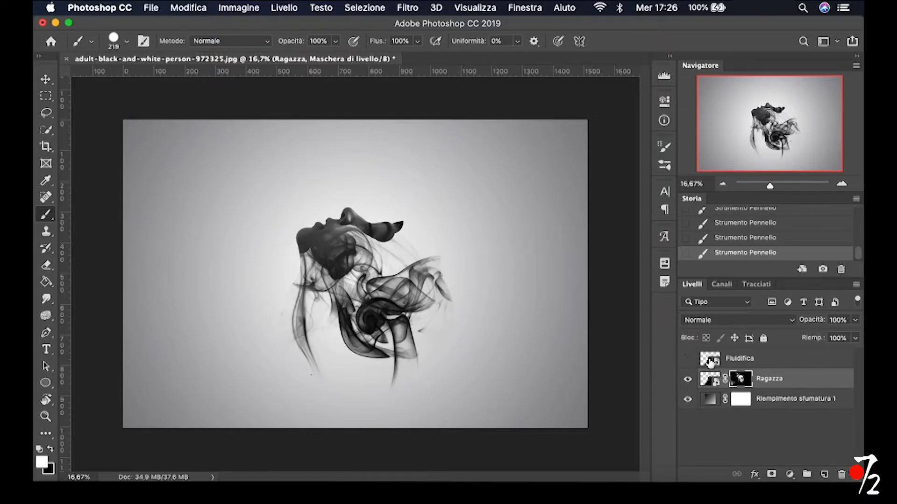
Show and select the Fluidifica layer, and open it in the Liquify filter
click(689, 359)
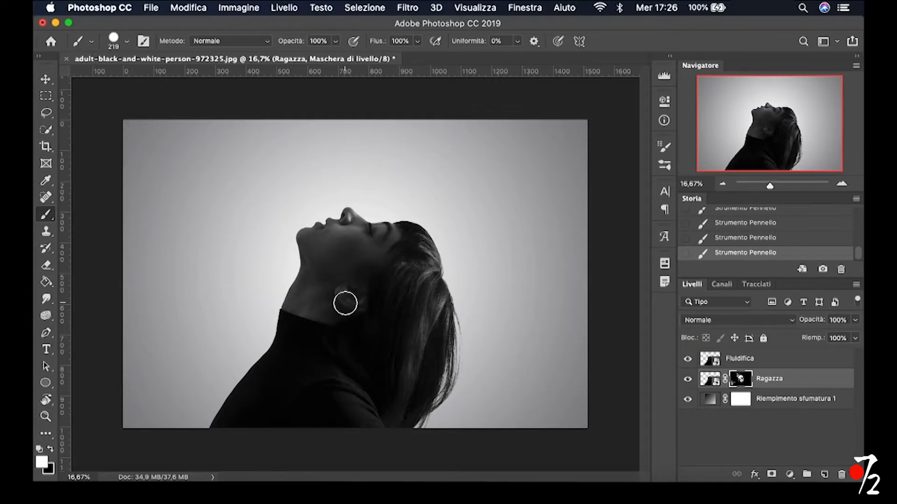
click(749, 365)
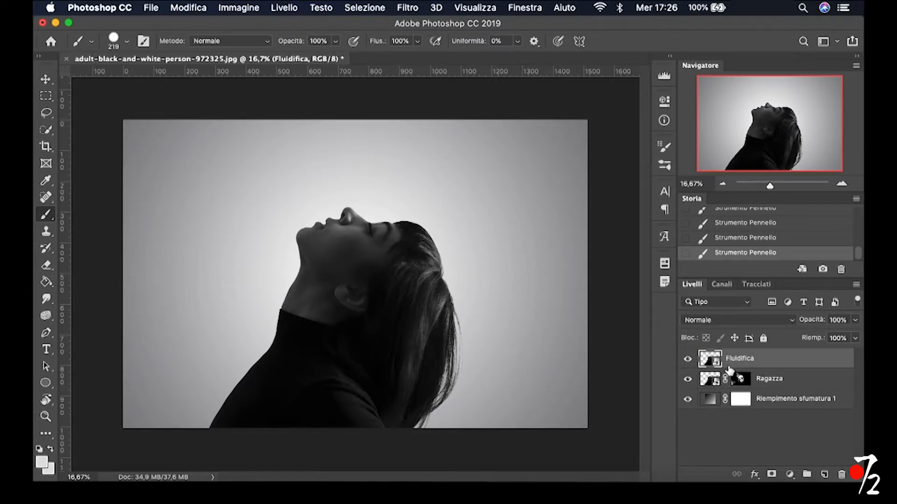
click(413, 11)
click(429, 113)
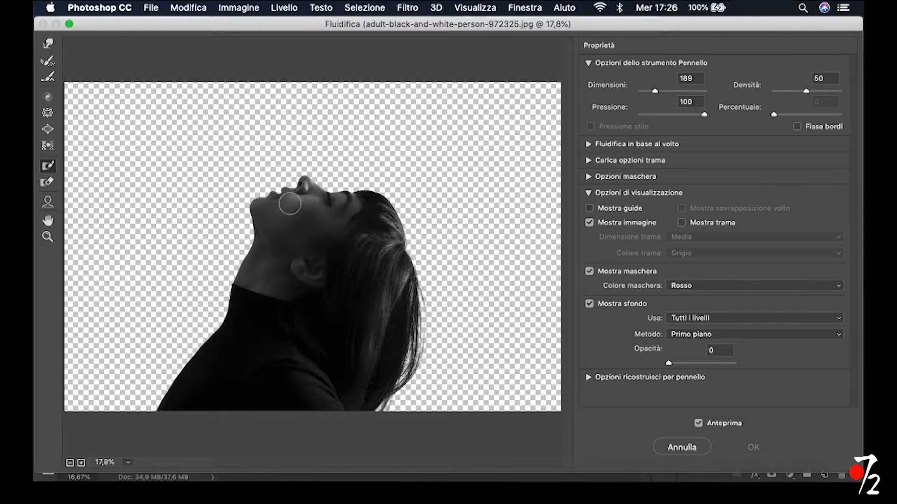
Freeze the face profile from the forehead to the front of the neck with the size 189 Freeze Mask tool
drag(303, 186, 272, 190)
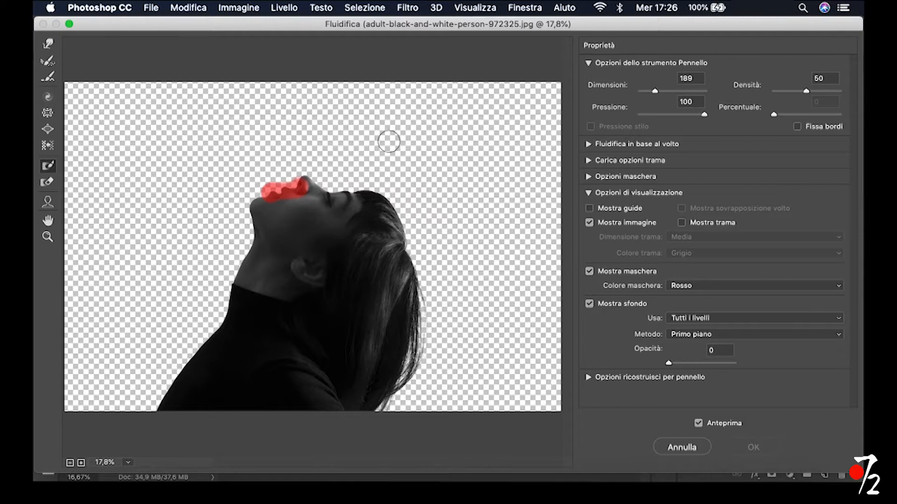
key(super+alt+z)
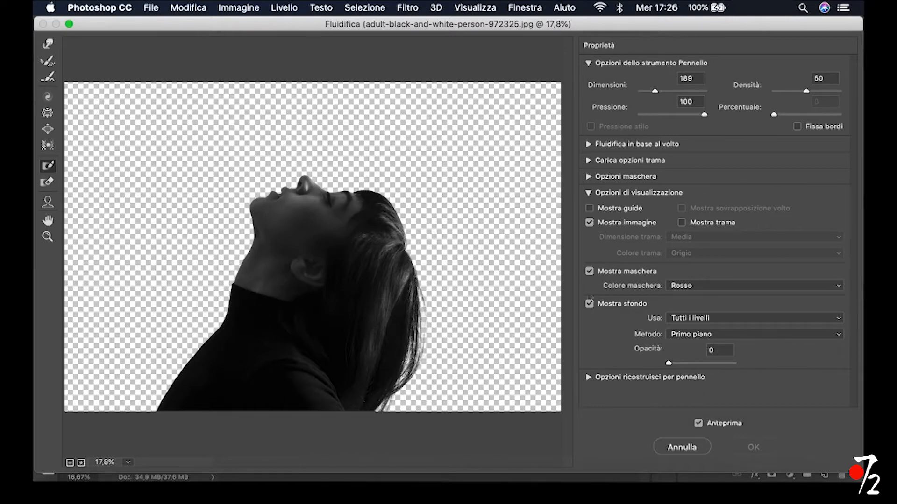
key(z)
click(304, 204)
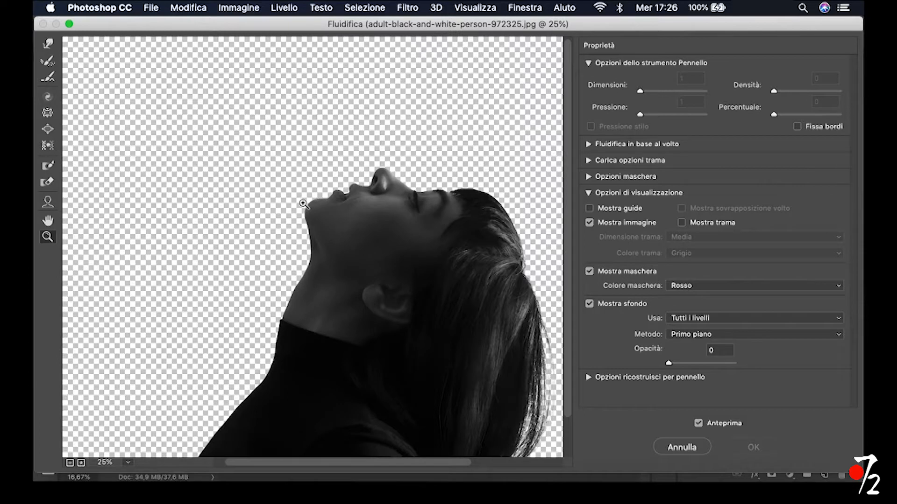
click(389, 228)
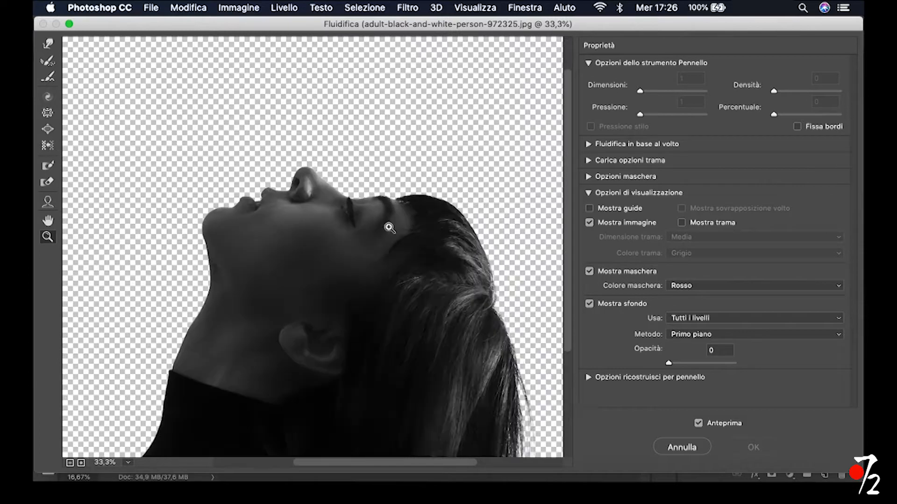
click(48, 167)
mouse_move(233, 251)
mouse_down()
mouse_move(216, 234)
mouse_move(222, 217)
mouse_move(263, 200)
mouse_move(279, 206)
mouse_move(311, 182)
mouse_move(338, 209)
mouse_move(368, 206)
mouse_move(379, 218)
mouse_move(398, 204)
mouse_move(438, 209)
mouse_move(418, 209)
mouse_move(378, 238)
mouse_move(276, 225)
mouse_move(229, 270)
mouse_move(211, 258)
mouse_move(206, 328)
mouse_move(177, 395)
mouse_up()
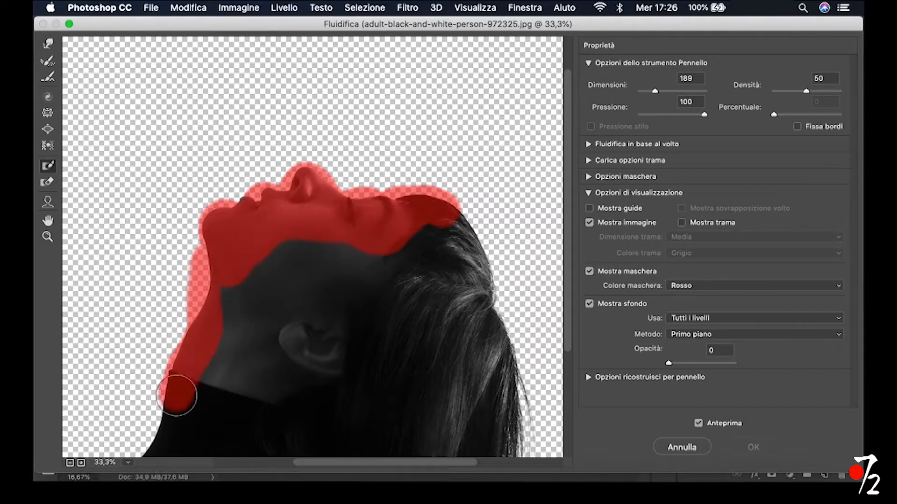
Extend the freeze mask from the neck along the front edge of the sweater, including a strip of the empty background beside it
scroll(176, 273, down, 5)
scroll(176, 273, left, 6)
scroll(183, 271, up, 6)
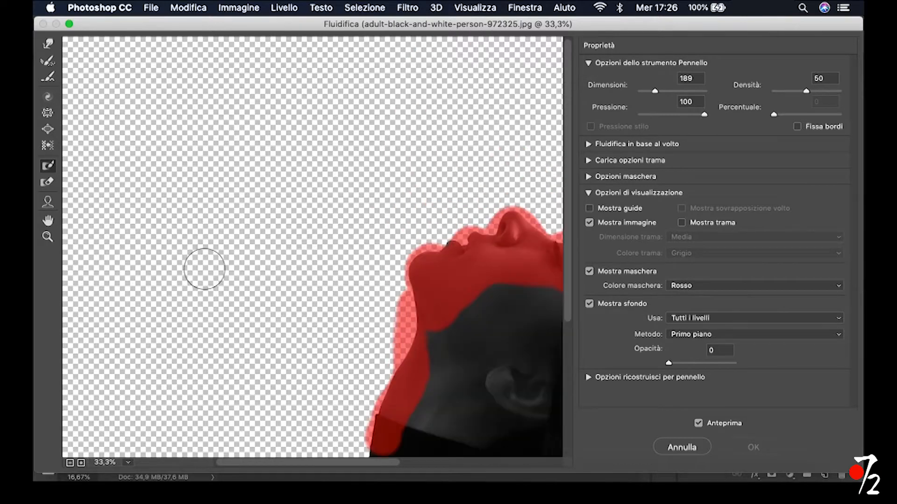
scroll(401, 281, down, 5)
mouse_move(388, 277)
mouse_down()
mouse_move(353, 325)
mouse_move(307, 397)
mouse_move(275, 423)
mouse_move(340, 319)
mouse_move(247, 428)
mouse_up()
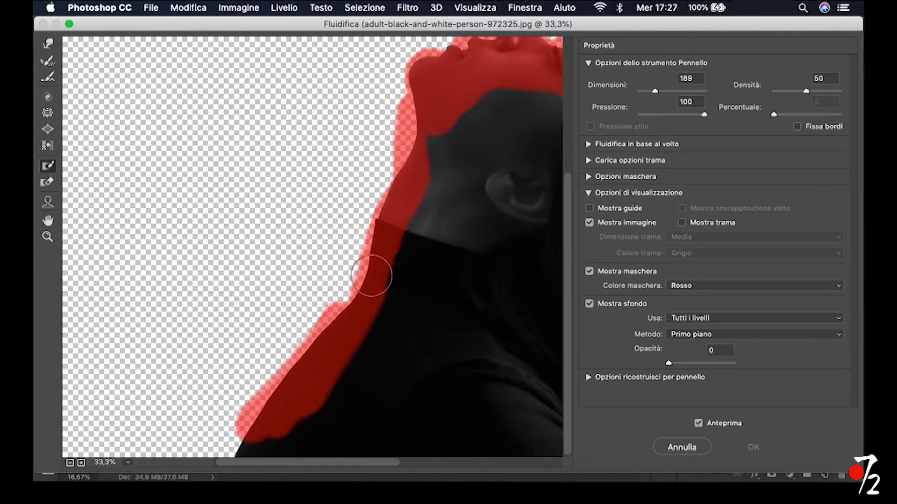
mouse_move(249, 448)
mouse_down()
mouse_move(275, 447)
mouse_move(239, 445)
mouse_move(339, 293)
mouse_move(402, 116)
mouse_up()
scroll(218, 216, right, 9)
scroll(218, 218, left, 5)
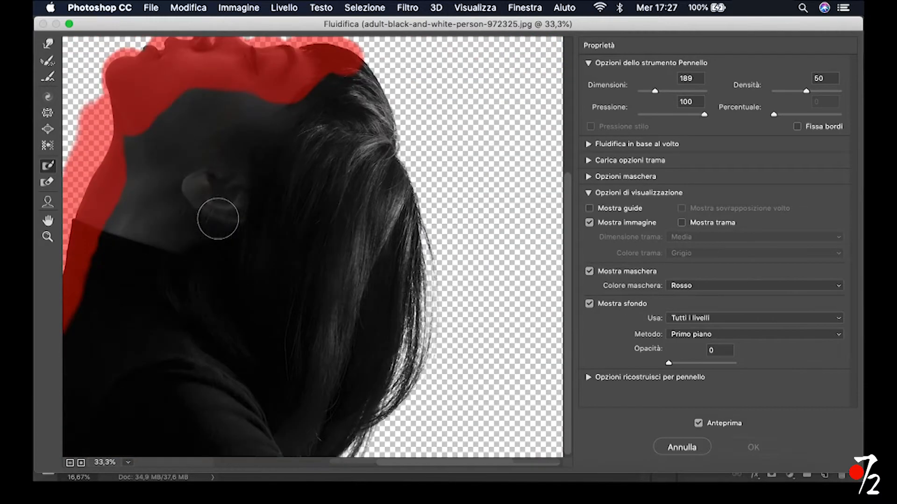
scroll(232, 218, left, 5)
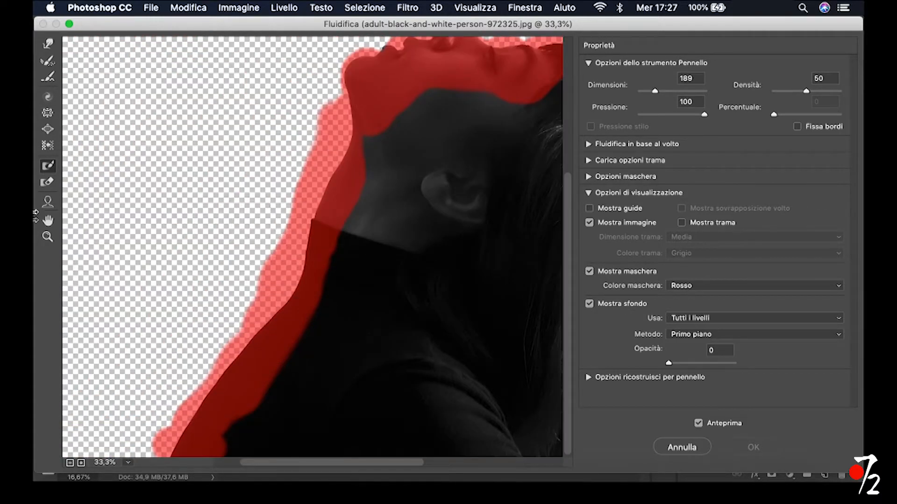
Push the hair and back of the head outwards to the canvas's right edge with the Forward Warp tool at size 1992
click(49, 238)
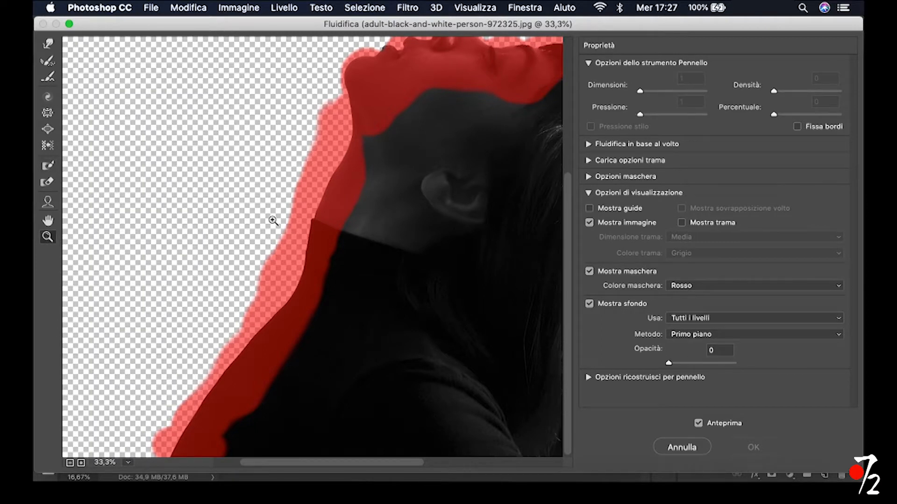
alt+click(273, 220)
alt+click(341, 258)
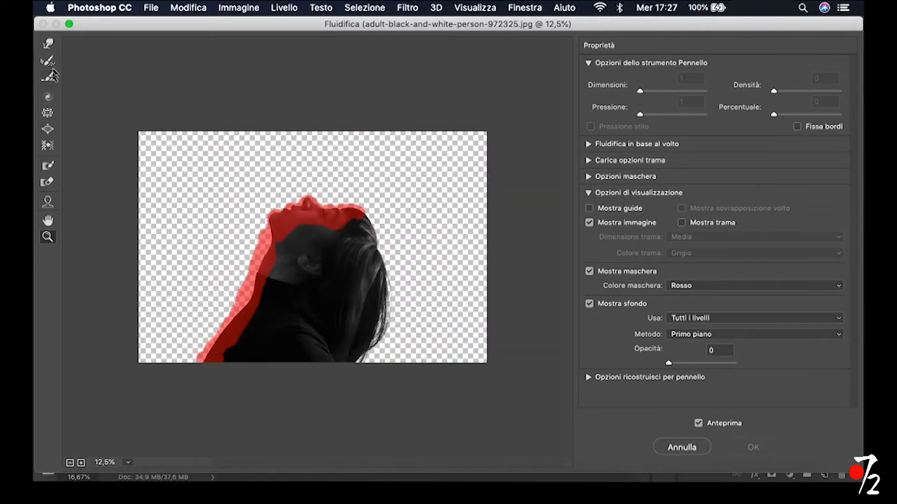
click(49, 44)
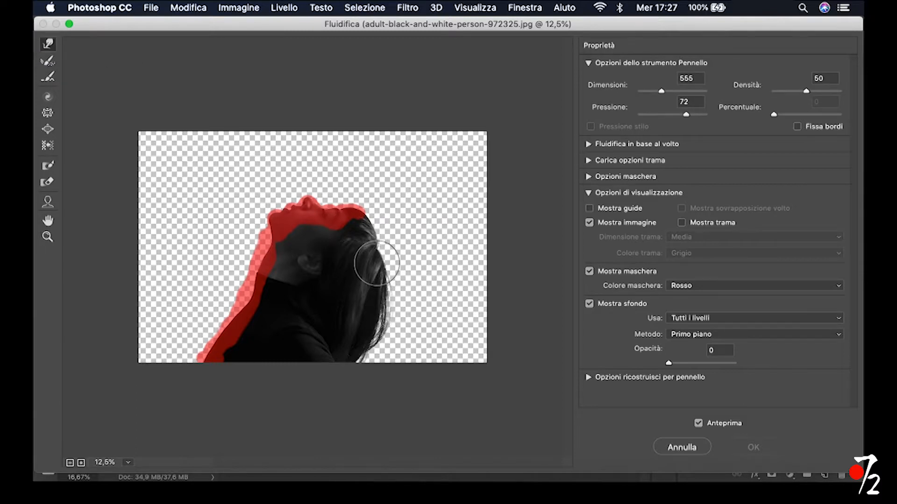
drag(368, 243, 438, 247)
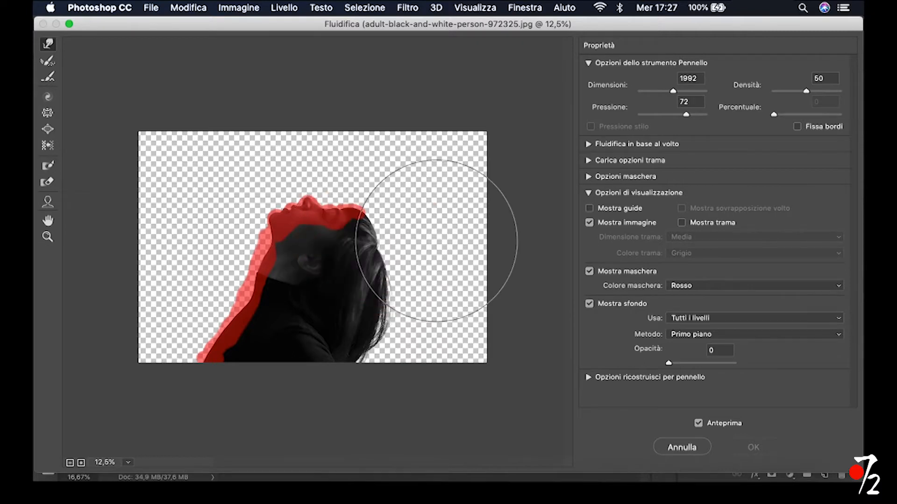
drag(384, 277, 423, 270)
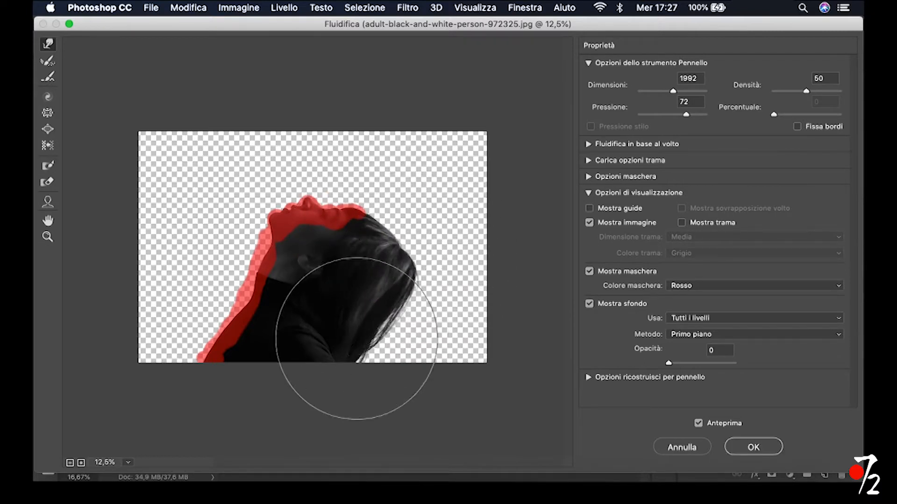
mouse_move(375, 334)
mouse_down()
mouse_move(427, 341)
mouse_move(387, 268)
mouse_move(438, 258)
mouse_move(378, 235)
mouse_move(403, 233)
mouse_move(433, 276)
mouse_move(458, 275)
mouse_move(386, 332)
mouse_move(461, 360)
mouse_move(494, 337)
mouse_move(446, 286)
mouse_move(486, 285)
mouse_move(445, 249)
mouse_move(507, 235)
mouse_move(392, 231)
mouse_move(462, 189)
mouse_move(356, 207)
mouse_move(369, 207)
mouse_move(370, 171)
mouse_move(380, 168)
mouse_move(397, 169)
mouse_move(446, 219)
mouse_move(480, 201)
mouse_move(379, 232)
mouse_move(389, 215)
mouse_move(462, 170)
mouse_up()
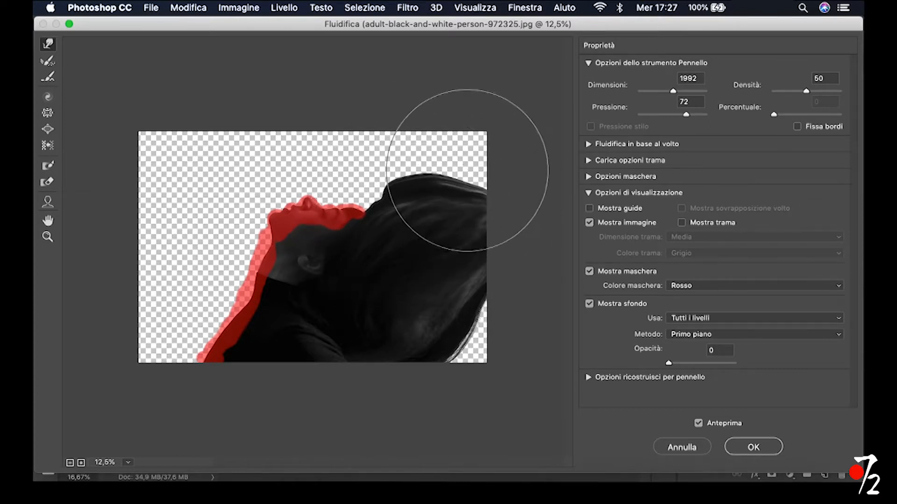
Stretch the warped hair over the canvas's lower right corner and reshape its upper contour
drag(465, 331, 500, 340)
mouse_move(447, 363)
mouse_down()
mouse_move(472, 376)
mouse_move(489, 364)
mouse_up()
drag(414, 204, 454, 206)
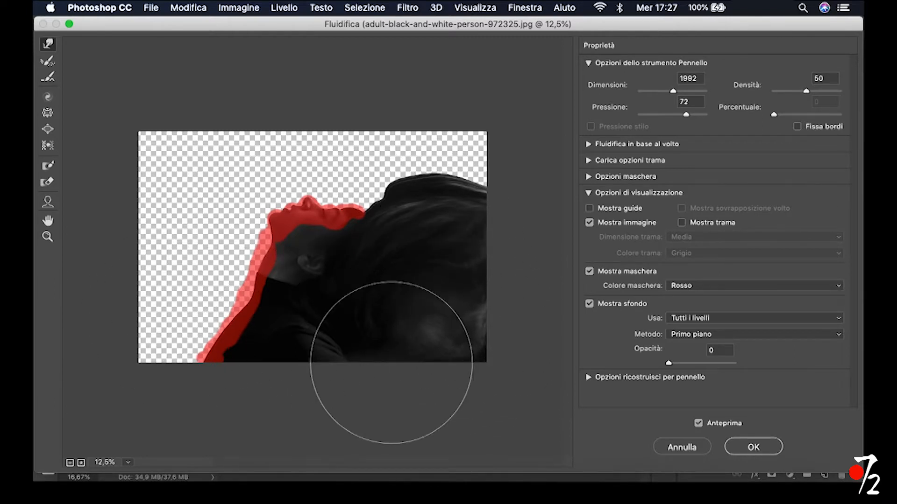
mouse_move(479, 191)
mouse_down()
mouse_move(365, 200)
mouse_move(407, 206)
mouse_move(394, 194)
mouse_move(412, 212)
mouse_up()
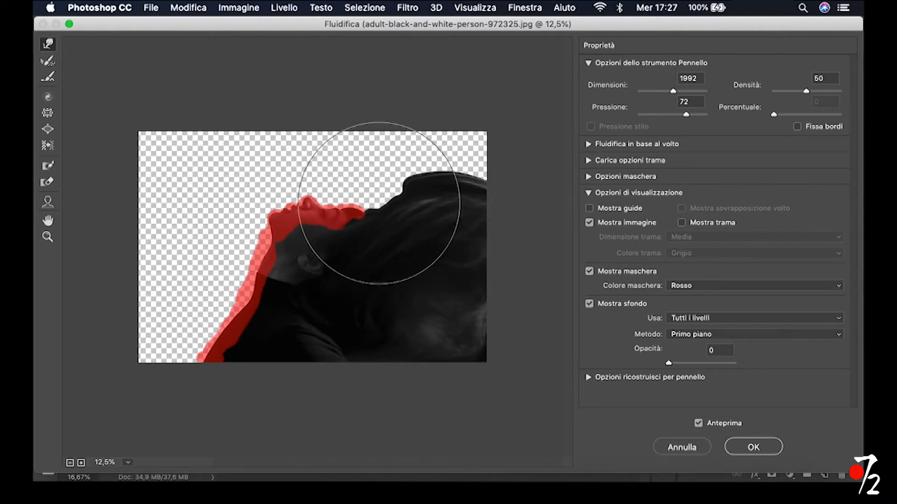
Apply the Liquify result, add a layer mask to the Fluidifica layer and invert the mask to black
click(747, 446)
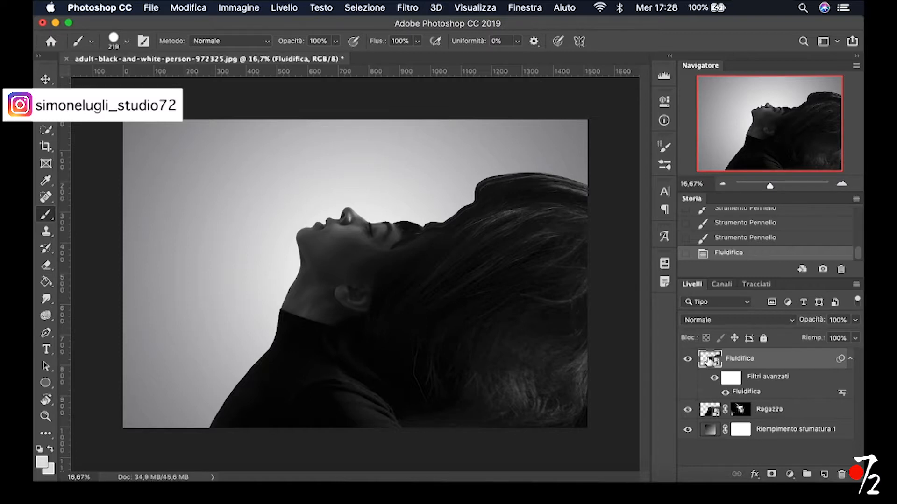
click(772, 475)
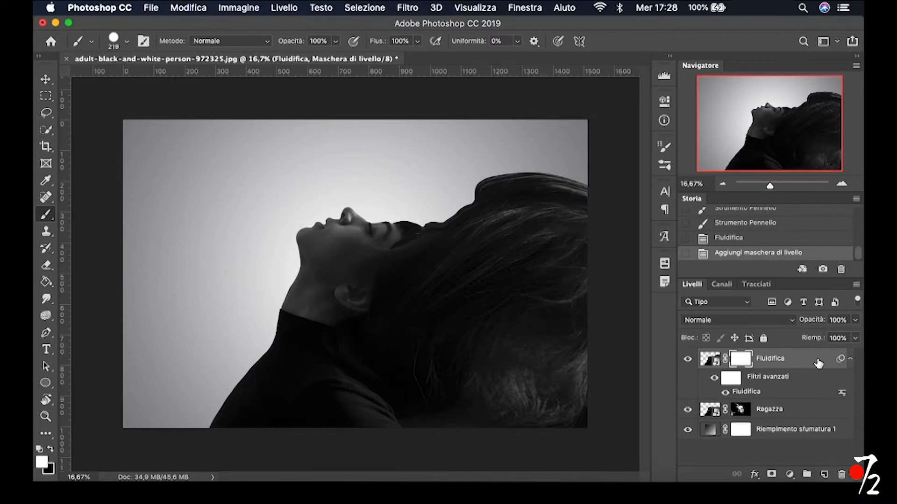
key(super+i)
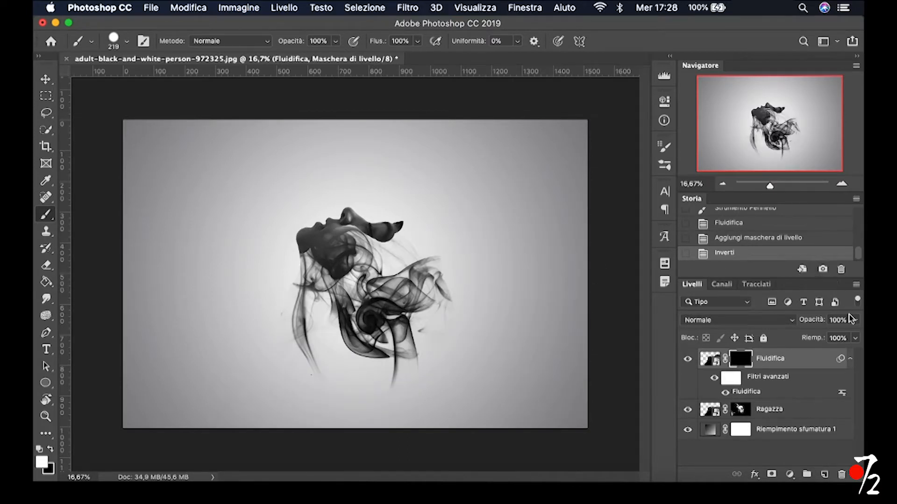
Lower the density of the Fluidifica layer mask to 84% as a faint guide to the warped shape
click(665, 102)
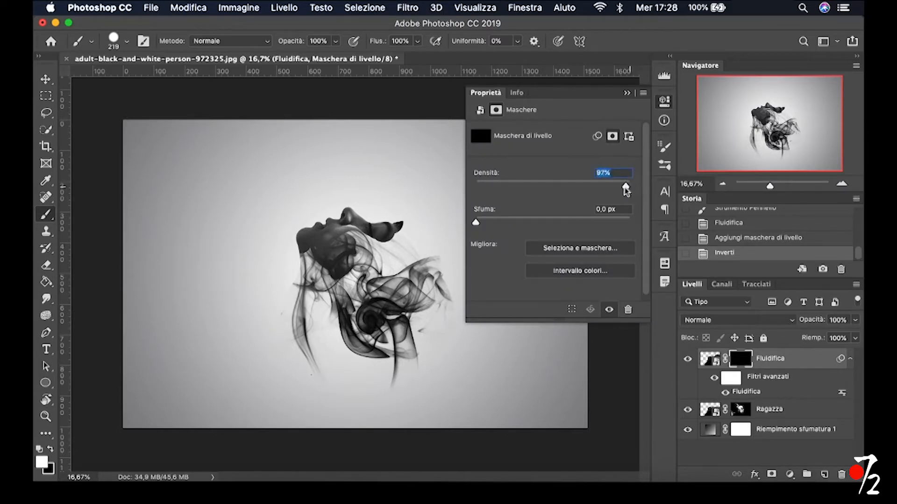
drag(625, 187, 621, 186)
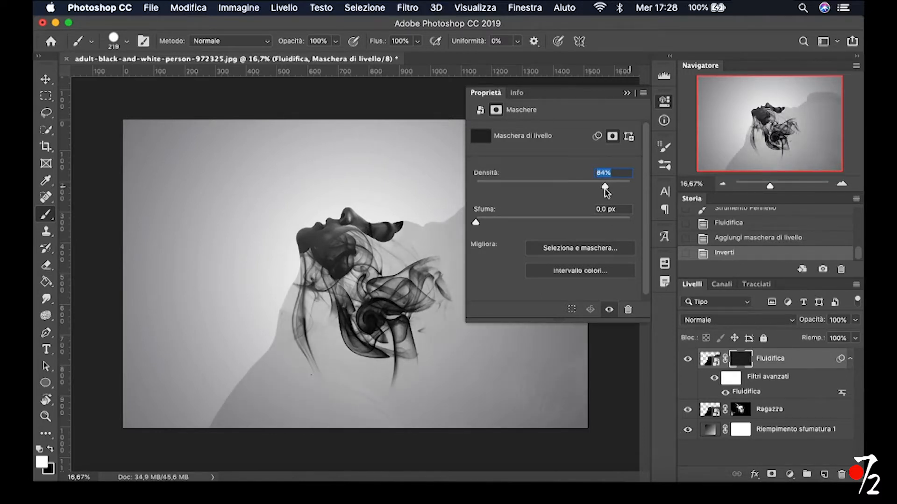
click(627, 94)
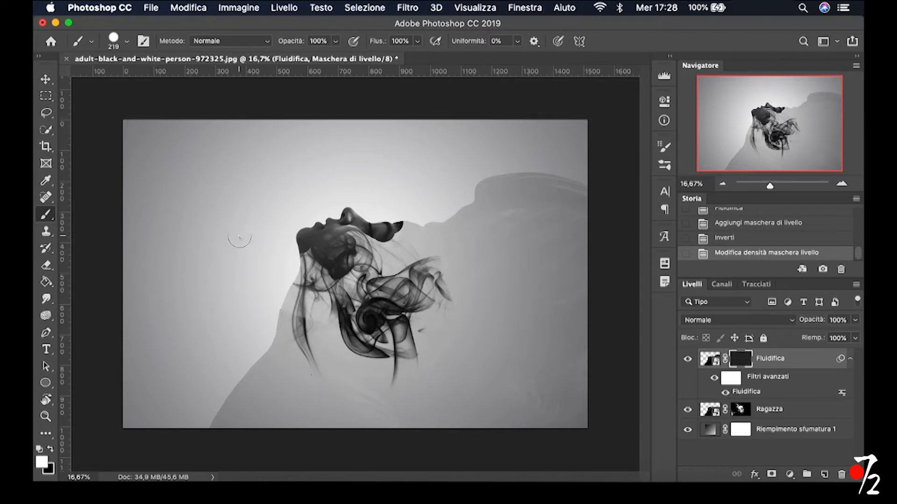
Choose the Smoke 2 brush from the 20 Smoke Brushes set and enlarge it to 3534 px
right_click(239, 237)
scroll(319, 379, down, 1)
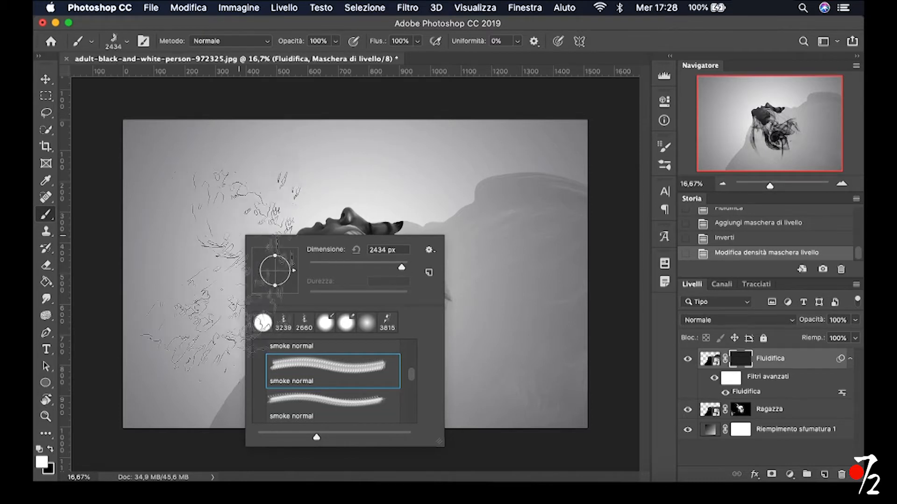
click(299, 401)
scroll(371, 390, up, 2)
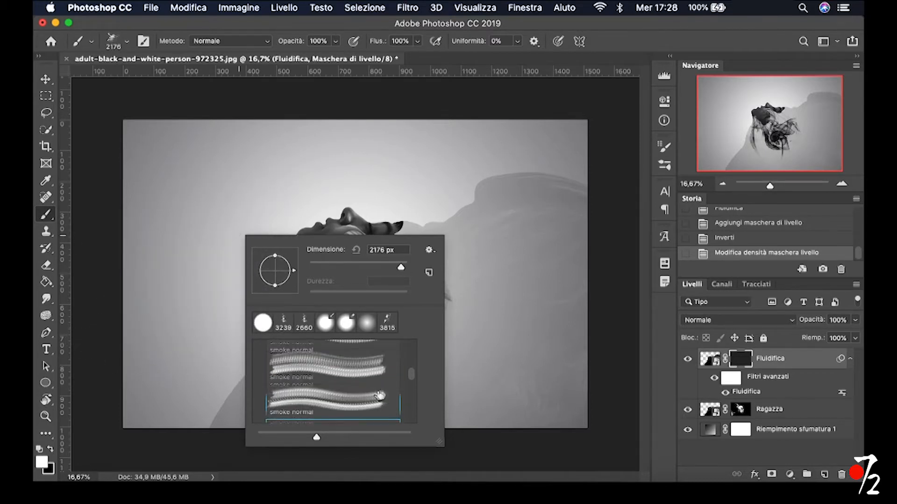
scroll(371, 390, up, 2)
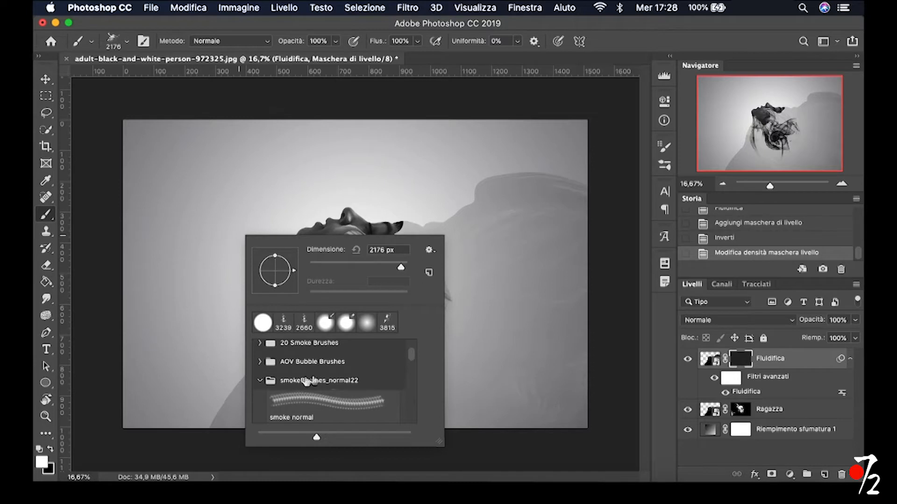
click(260, 343)
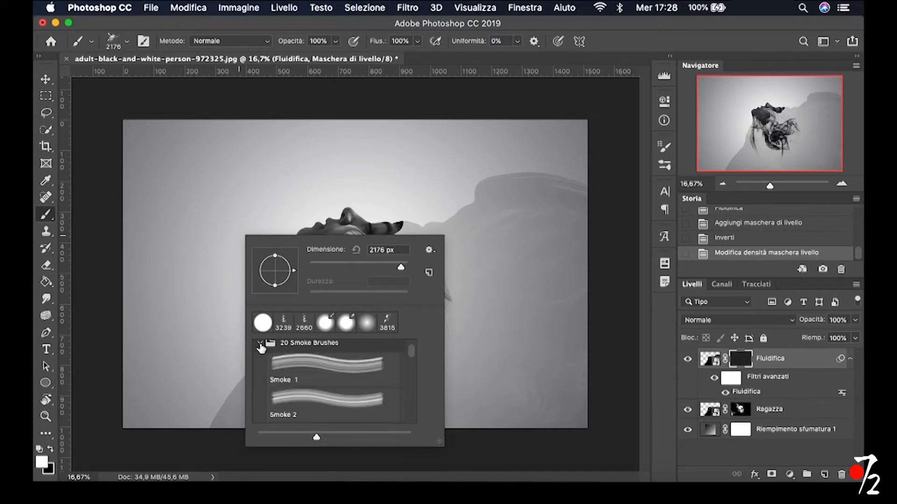
click(307, 376)
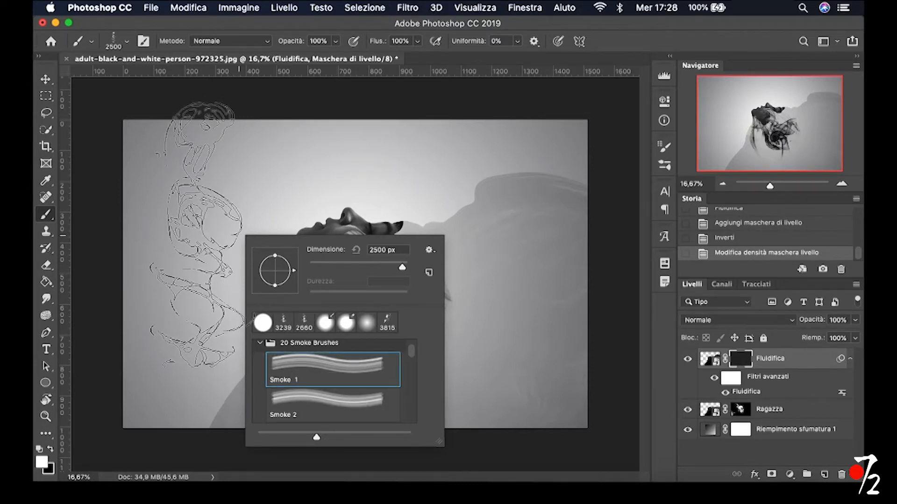
click(308, 404)
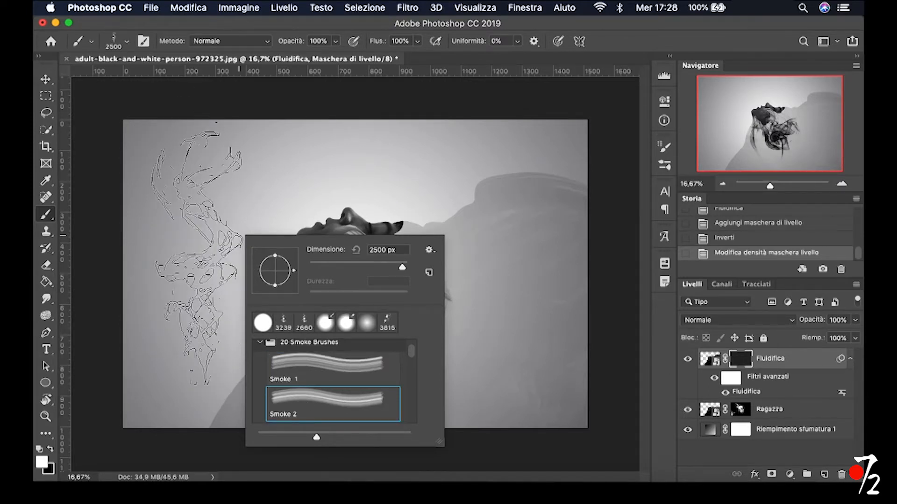
drag(196, 254, 253, 249)
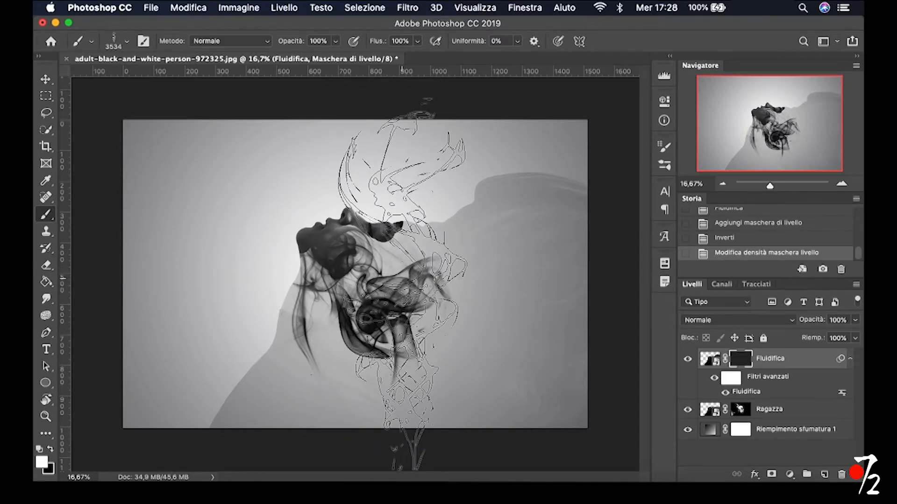
Stamp white Smoke 2 smoke twice in the same spot on the mask, trailing from the forehead across the stretched hair, with the canvas view rotated
key(r)
mouse_move(413, 270)
mouse_down()
mouse_move(398, 314)
mouse_move(412, 292)
mouse_move(440, 321)
mouse_up()
key(b)
key(r)
mouse_move(370, 253)
mouse_down()
mouse_move(330, 281)
mouse_move(390, 248)
mouse_move(423, 357)
mouse_up()
key(b)
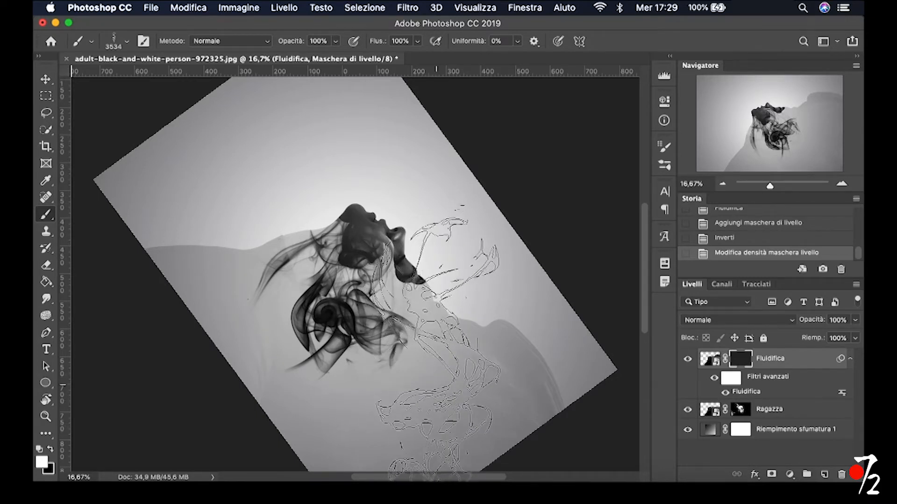
click(437, 343)
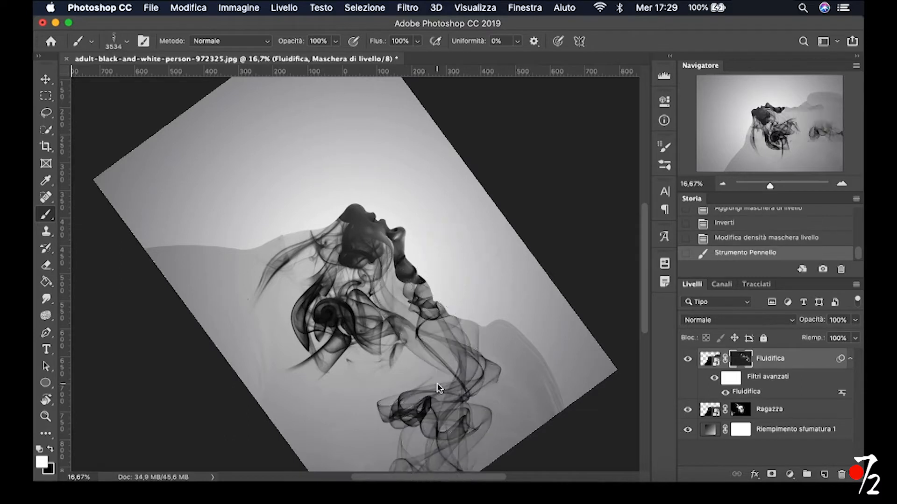
click(438, 343)
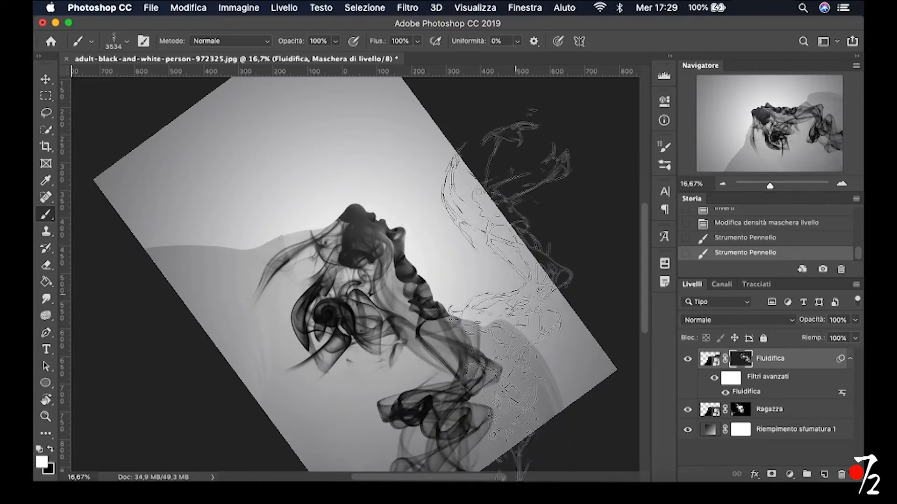
Switch to the Smoke 4 brush and enlarge it to 2959 px
key(r)
mouse_move(505, 287)
mouse_down()
mouse_move(512, 277)
mouse_move(506, 213)
mouse_up()
key(b)
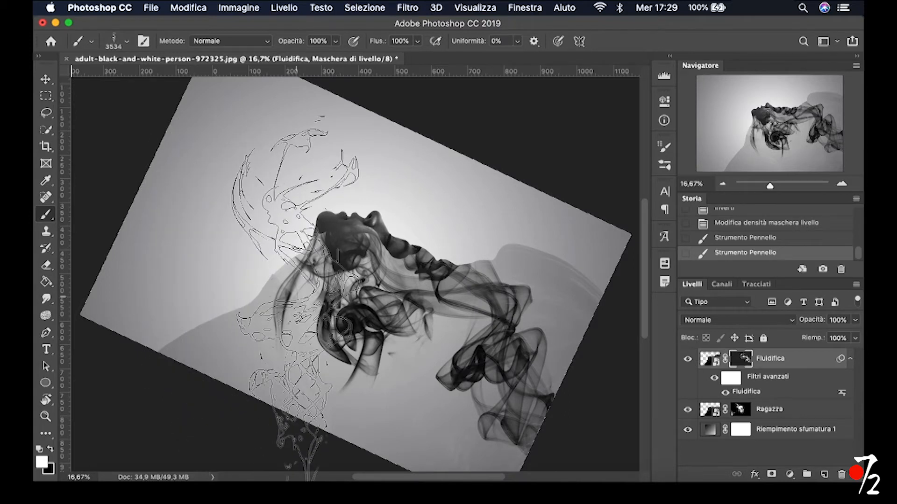
key(r)
mouse_move(217, 235)
mouse_down()
mouse_move(220, 324)
mouse_move(234, 355)
mouse_up()
key(b)
right_click(341, 306)
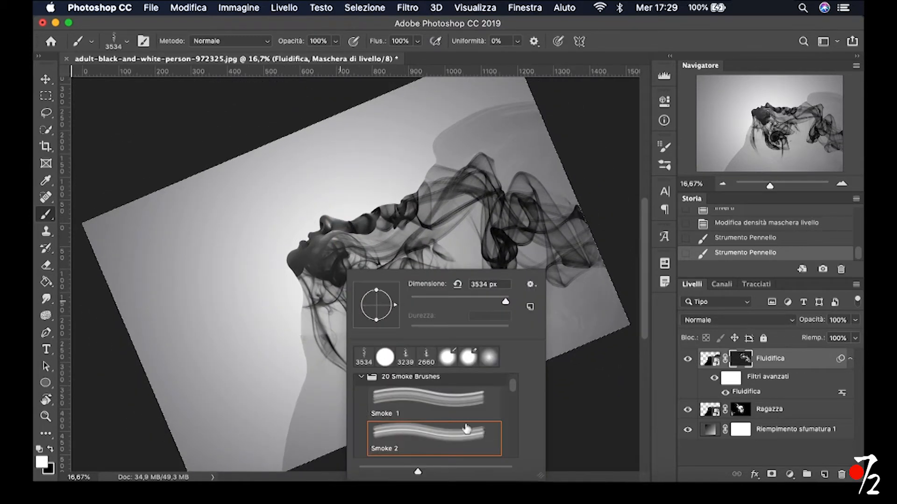
scroll(465, 418, down, 2)
click(446, 439)
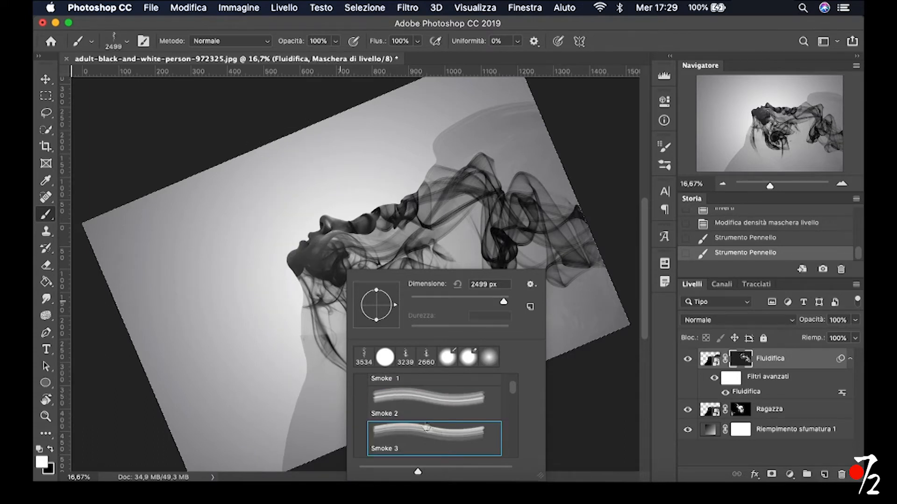
scroll(467, 407, down, 1)
click(449, 440)
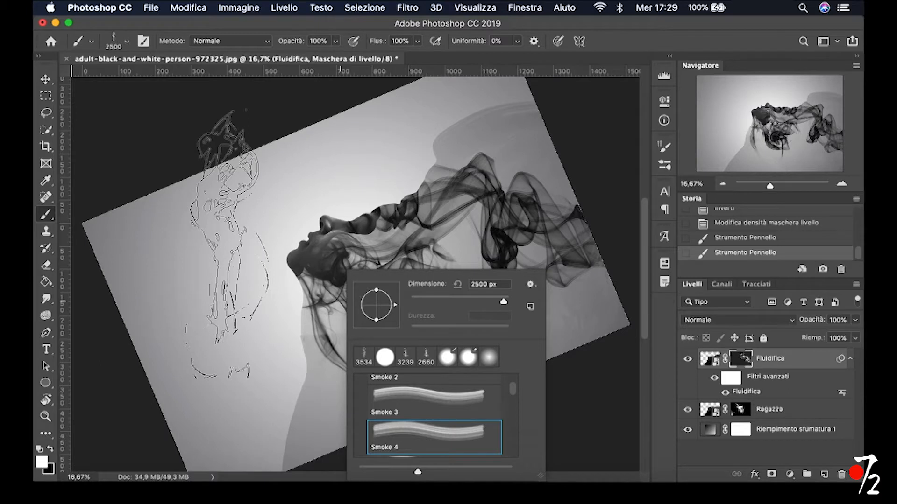
drag(226, 244, 255, 252)
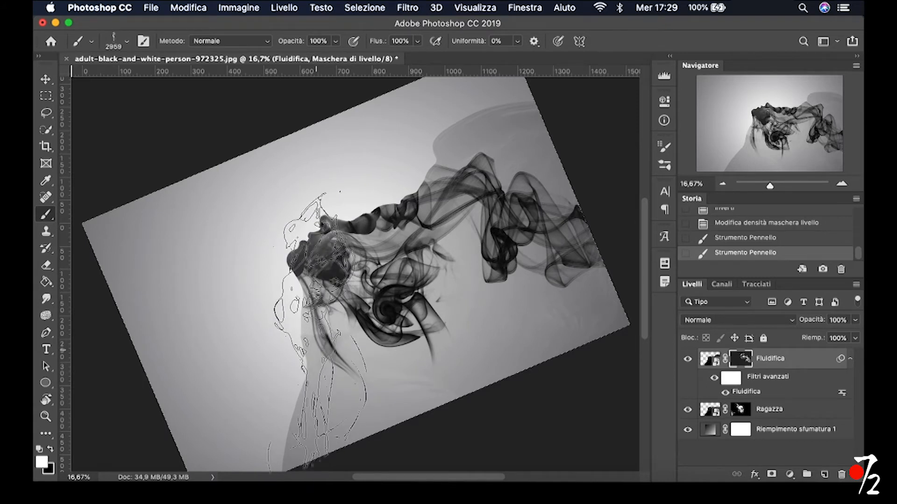
Stamp Smoke 4 smoke three times on the mask along the neck and the front of the sweater, with the canvas view rotated
key(r)
mouse_move(317, 350)
mouse_down()
mouse_move(278, 310)
mouse_move(337, 241)
mouse_move(398, 224)
mouse_move(452, 256)
mouse_up()
key(b)
key(r)
mouse_move(448, 201)
mouse_down()
mouse_move(436, 150)
mouse_move(411, 168)
mouse_up()
key(b)
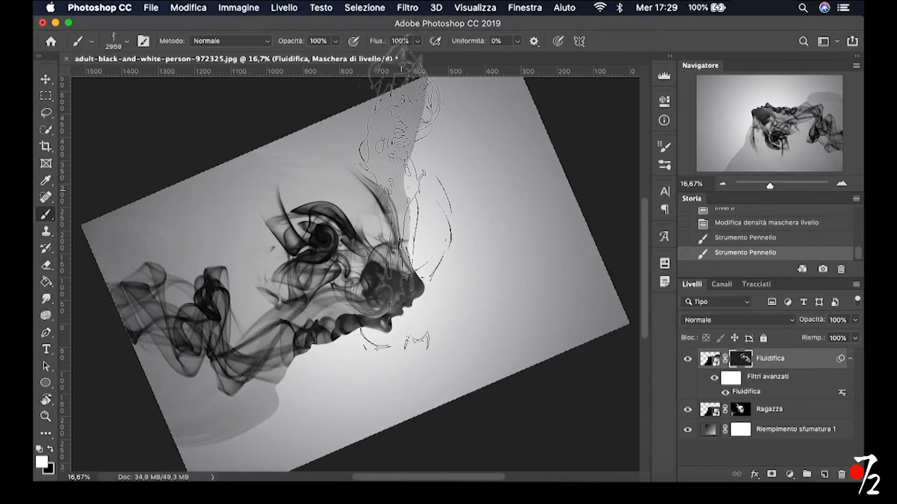
click(398, 190)
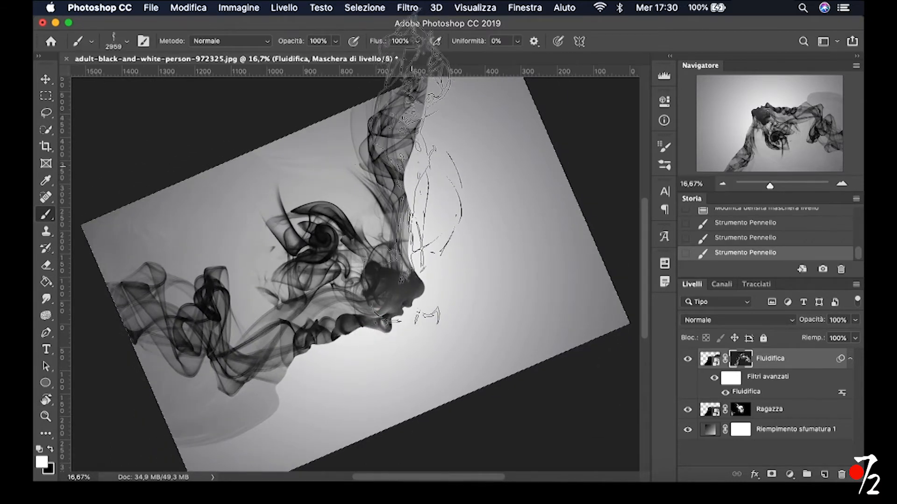
click(399, 183)
click(419, 166)
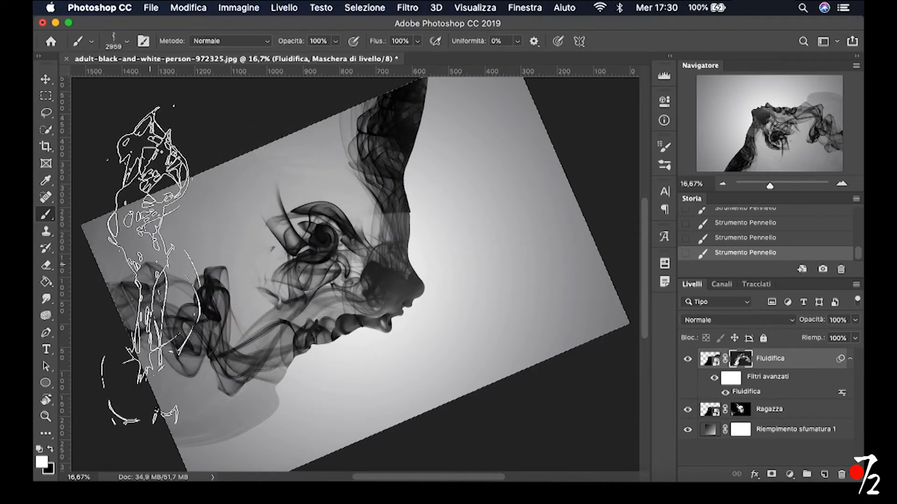
Switch to the Smoke 6 brush and enlarge it to 2686 px
right_click(263, 270)
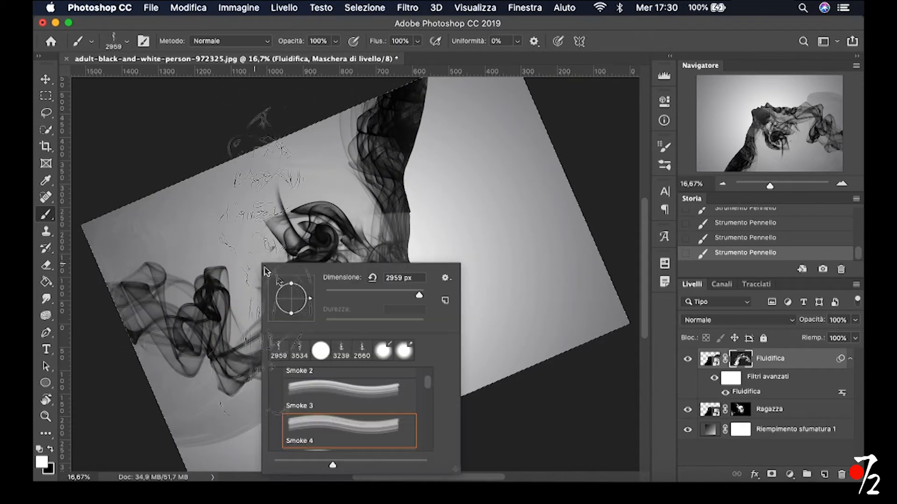
scroll(322, 418, down, 2)
click(322, 448)
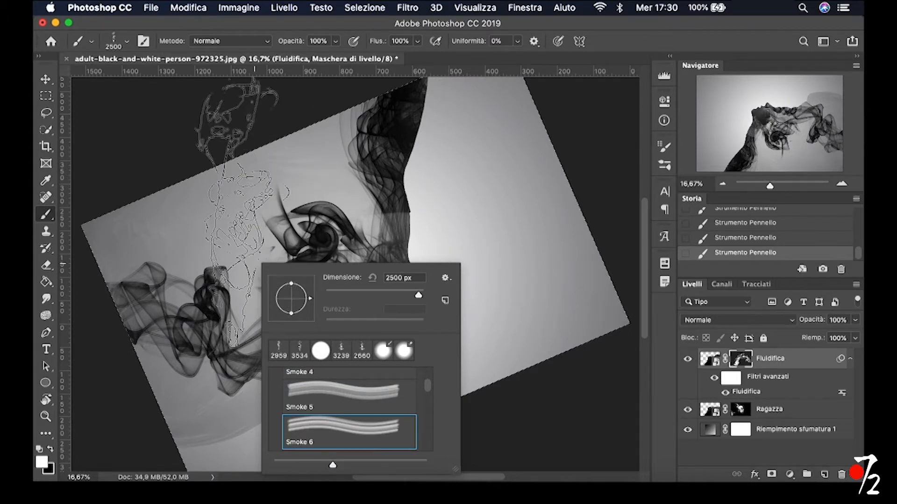
drag(244, 221, 251, 222)
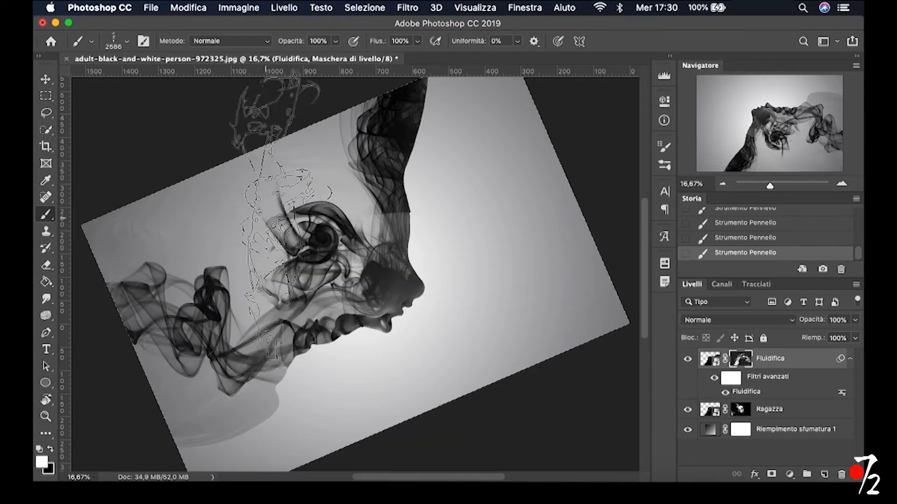
Stamp Smoke 6 smoke on the mask from the smoke spiral and the back outwards, reducing the brush to 2005 px for the area near the back
key(r)
mouse_move(305, 238)
mouse_down()
mouse_move(354, 213)
mouse_move(410, 217)
mouse_move(433, 267)
mouse_move(450, 354)
mouse_up()
key(r)
mouse_move(465, 210)
mouse_down()
mouse_move(445, 150)
mouse_move(415, 138)
mouse_up()
key(b)
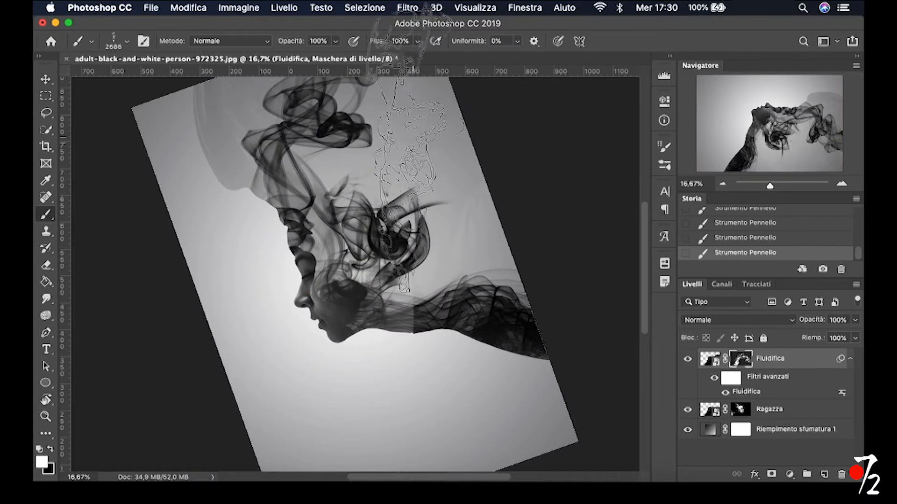
click(414, 156)
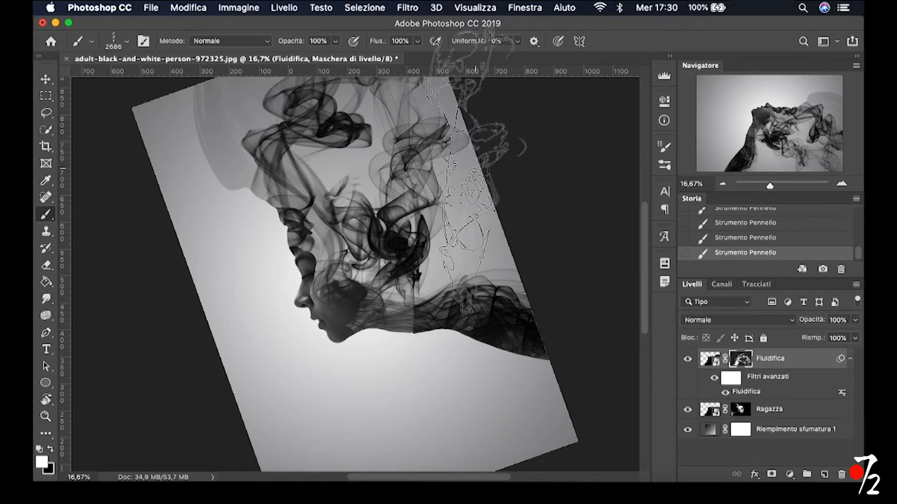
drag(479, 171, 442, 170)
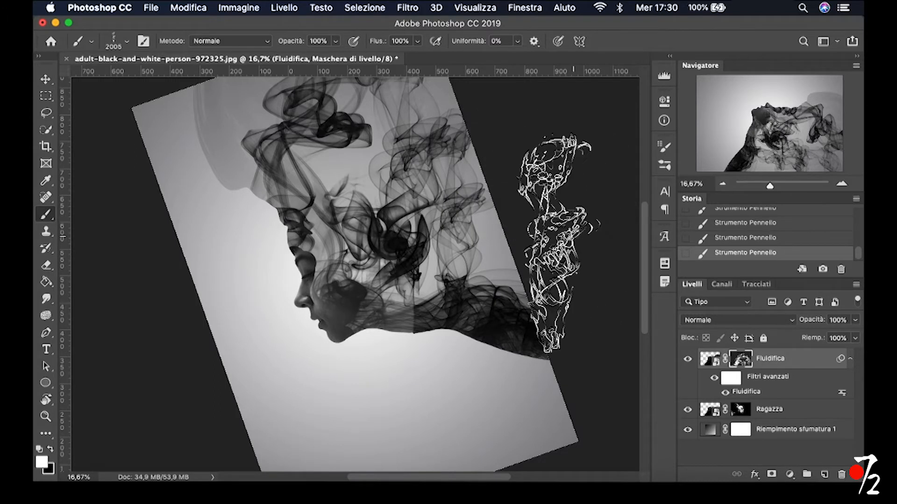
Reset the canvas rotation and restore the Fluidifica mask's density to 100%
key(r)
mouse_move(481, 280)
mouse_down()
mouse_move(488, 300)
mouse_move(461, 450)
mouse_move(339, 464)
mouse_up()
key(b)
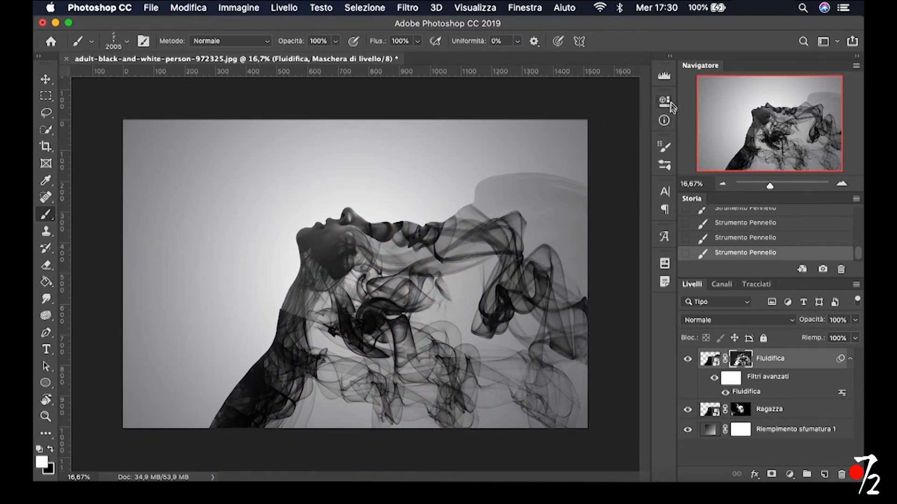
click(664, 102)
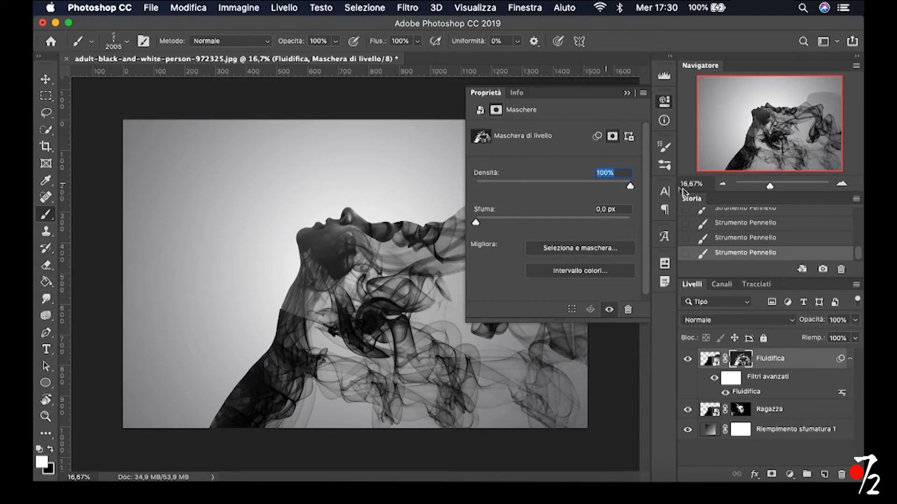
key(Return)
click(627, 93)
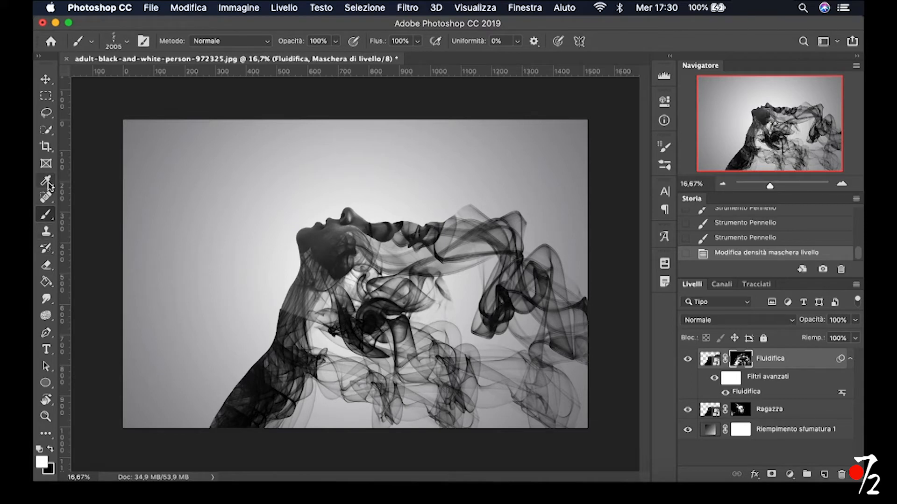
Choose the hard round brush at 443 px and paint the front edge of the neck and sweater solid on the Fluidifica mask
right_click(245, 232)
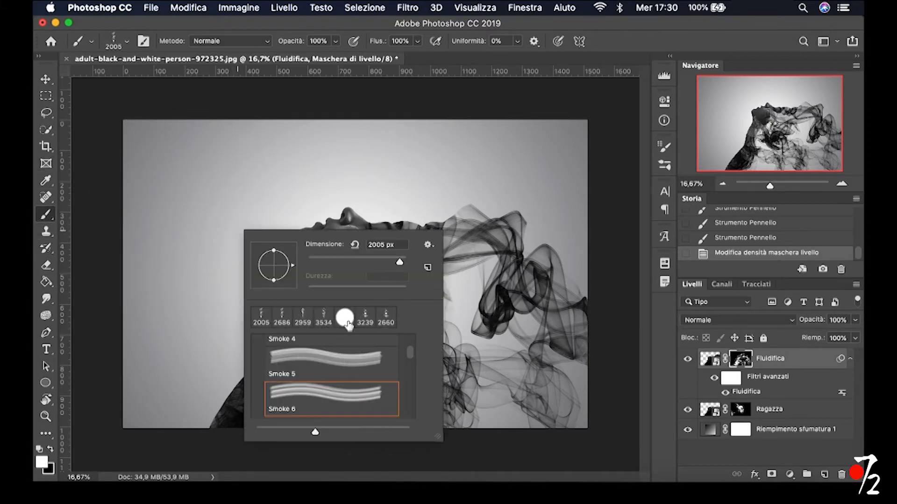
drag(202, 224, 117, 226)
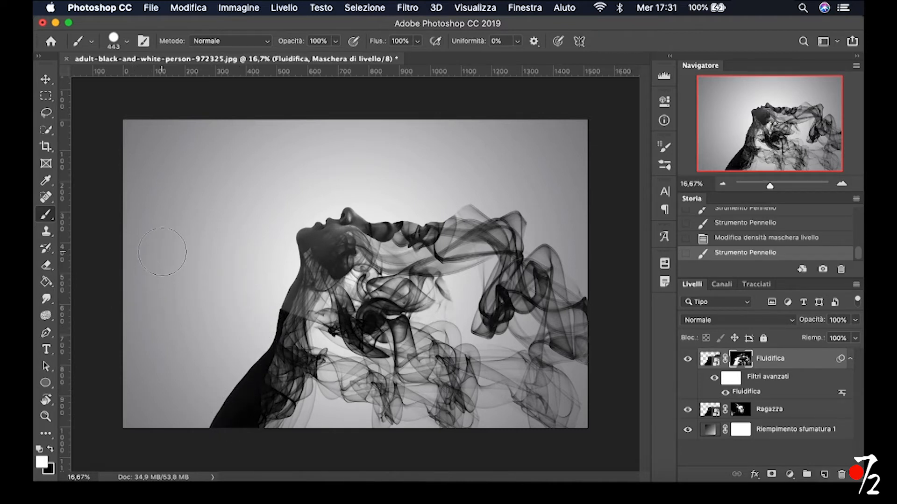
Choose the Smoke 9 brush and enlarge it to 3094 px
right_click(199, 231)
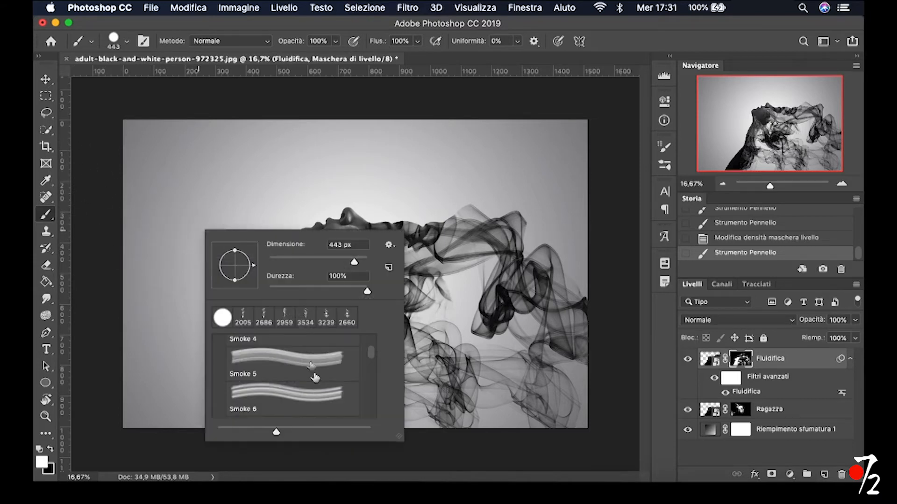
scroll(310, 373, down, 3)
click(294, 400)
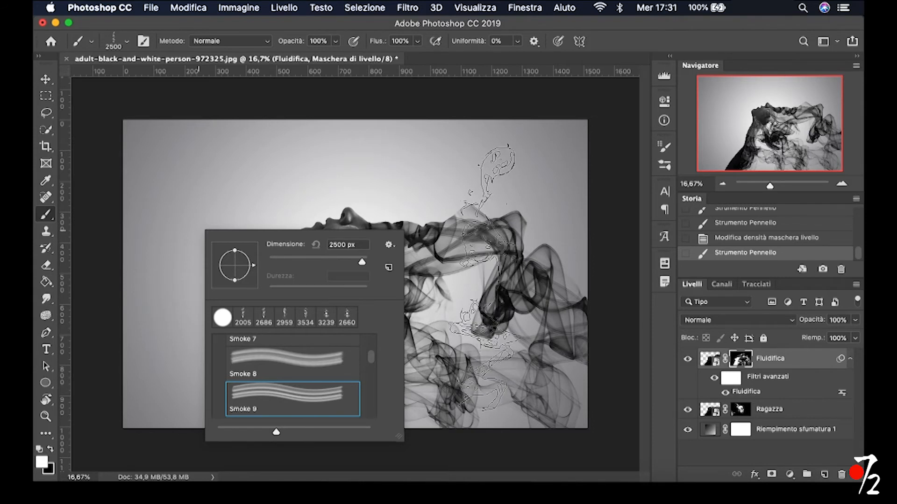
ctrl+alt+drag(485, 276, 514, 277)
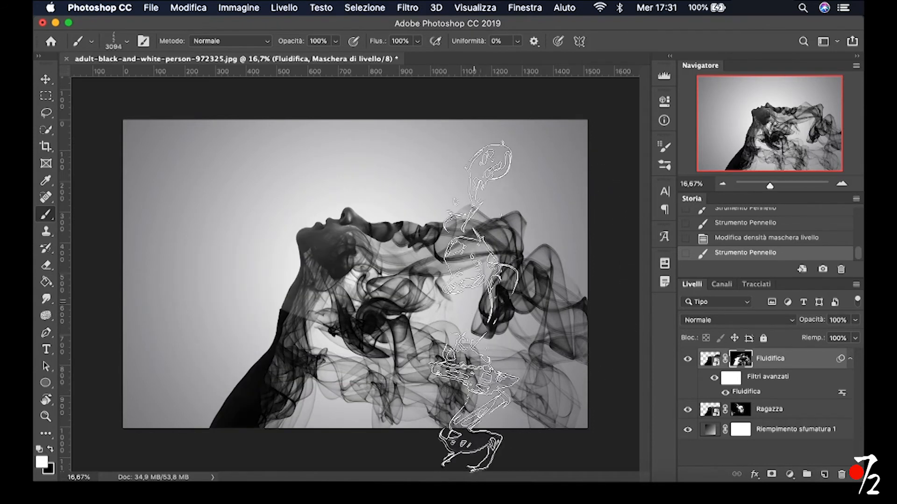
Rotate the canvas until the sweater lies nearly horizontal and stamp Smoke 9 smoke twice on the Fluidifica mask, from the sweater's back edge outwards
key(r)
mouse_move(438, 283)
mouse_down()
mouse_move(450, 300)
mouse_move(437, 351)
mouse_move(400, 358)
mouse_up()
key(r)
key(b)
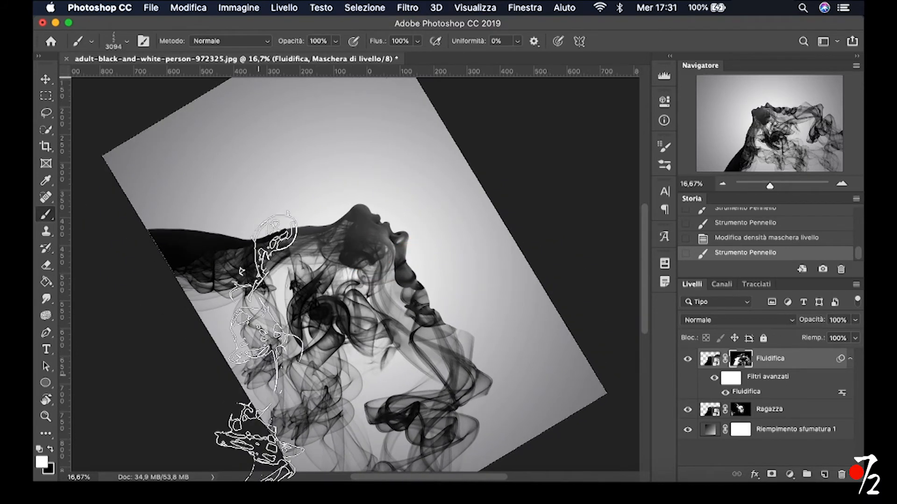
click(242, 342)
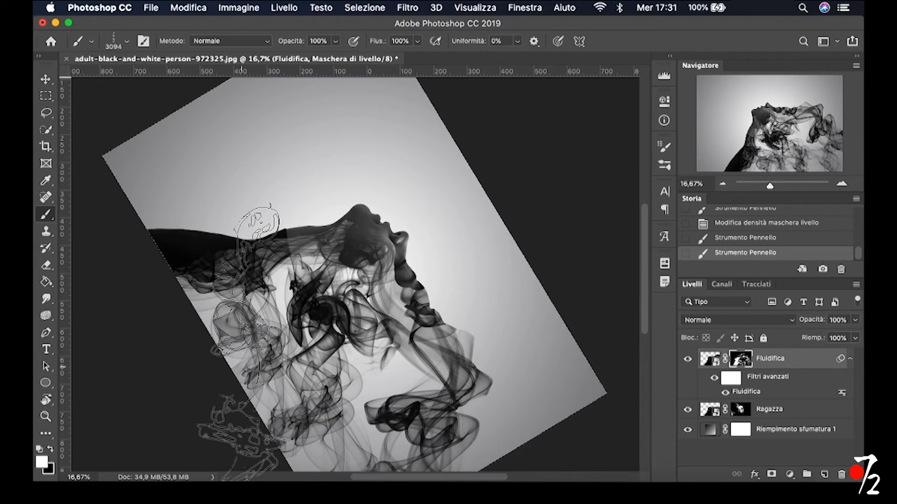
click(241, 342)
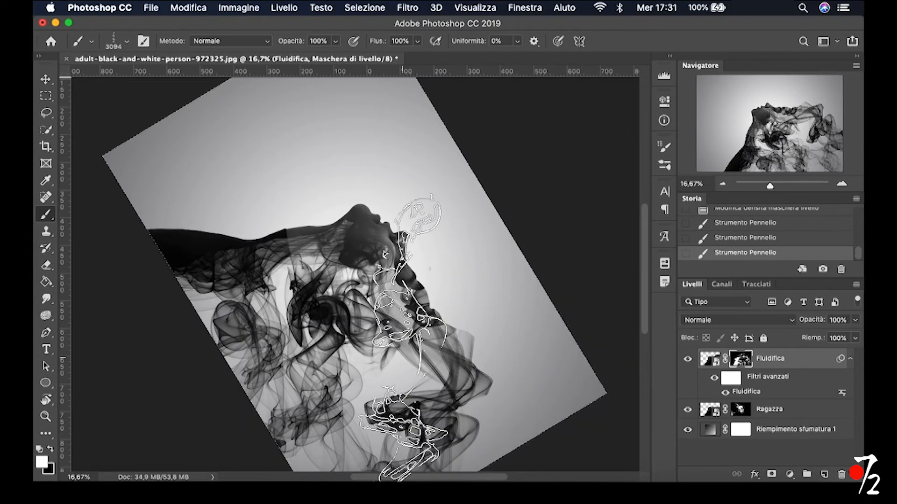
Rotate the canvas until the face is roughly upright and stamp Smoke 9 smoke twice on the Fluidifica mask, between the hair-end smoke and the spiral
key(r)
mouse_move(476, 294)
mouse_down()
mouse_move(411, 164)
mouse_move(267, 132)
mouse_up()
key(b)
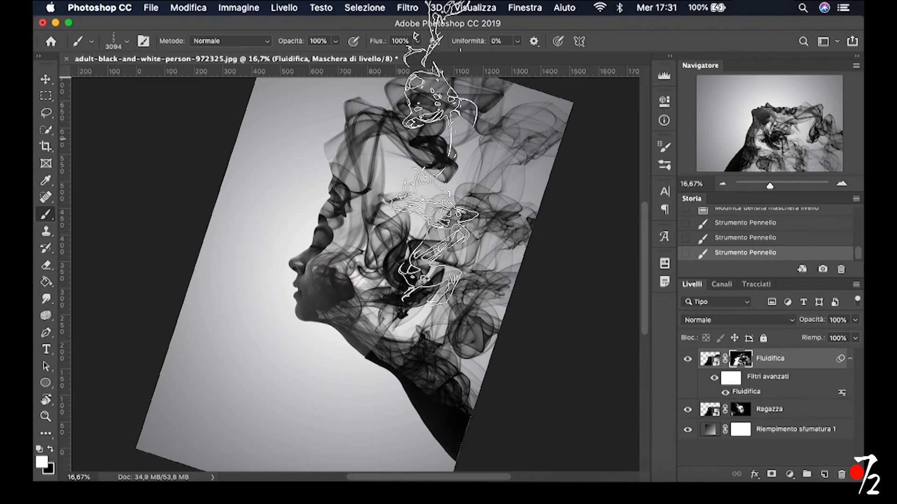
click(435, 139)
click(436, 139)
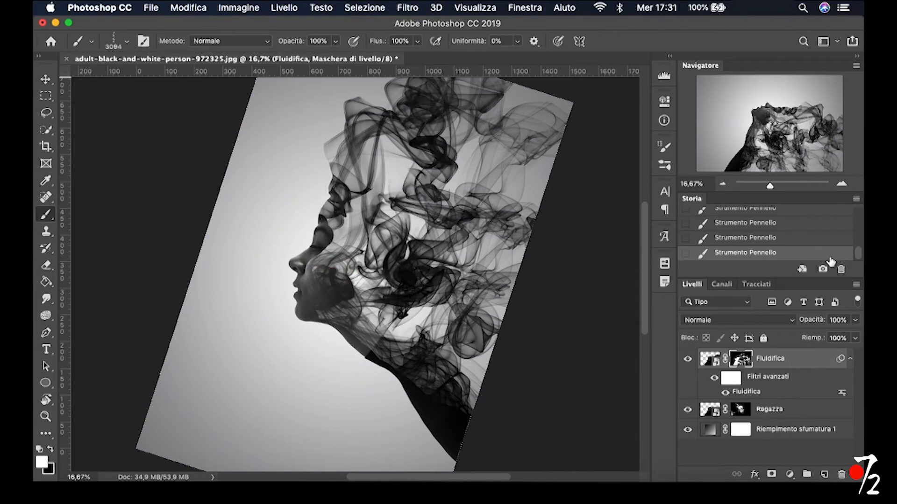
Reset the canvas rotation and return to the Brush tool
click(723, 184)
key(r)
mouse_move(461, 235)
mouse_down()
mouse_move(470, 380)
mouse_move(459, 403)
mouse_up()
key(b)
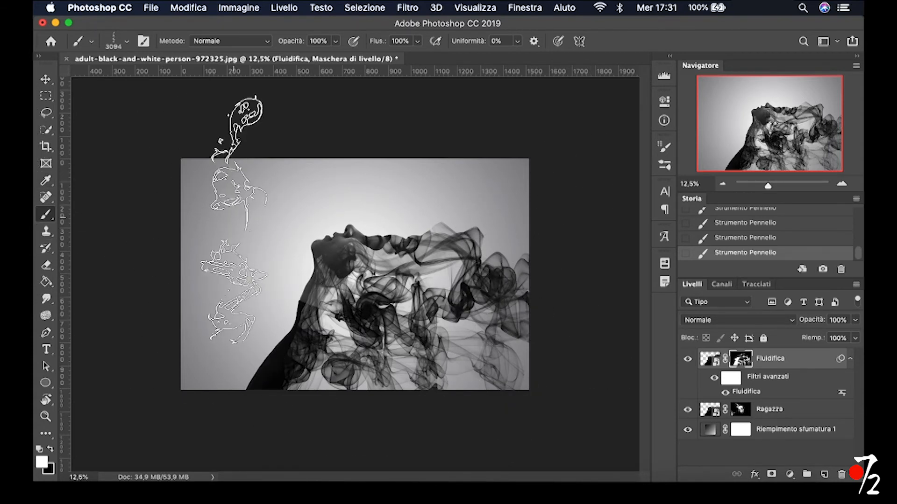
Choose the hard round brush at 292 px and paint the neck and sweater solid on the Fluidifica mask, down to the image's lower edge
right_click(296, 246)
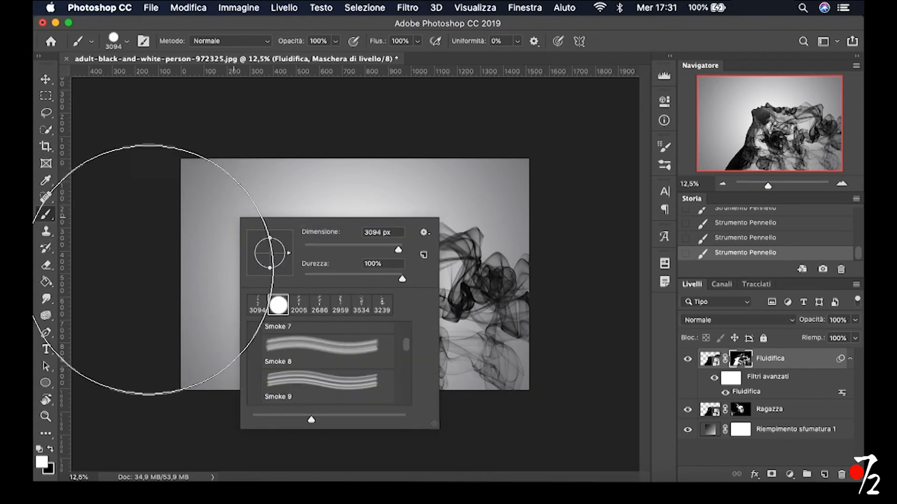
drag(202, 271, 110, 273)
drag(268, 277, 244, 279)
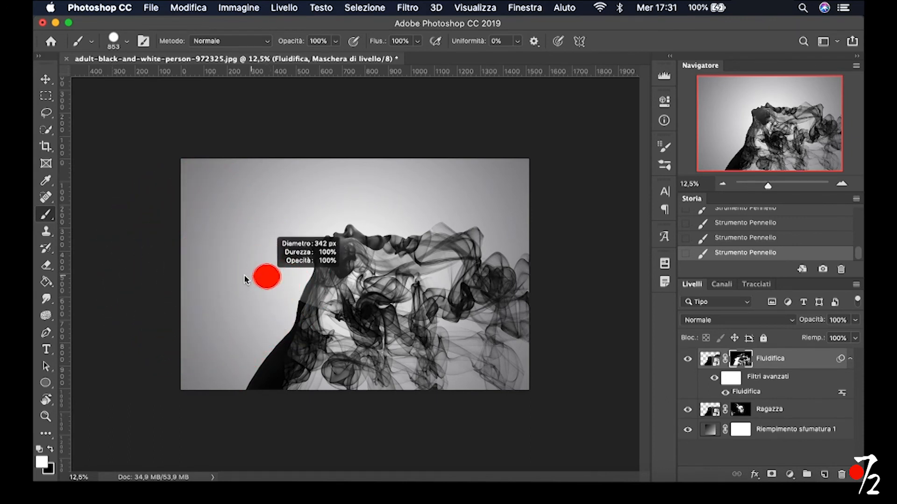
click(839, 185)
click(839, 185)
click(839, 185)
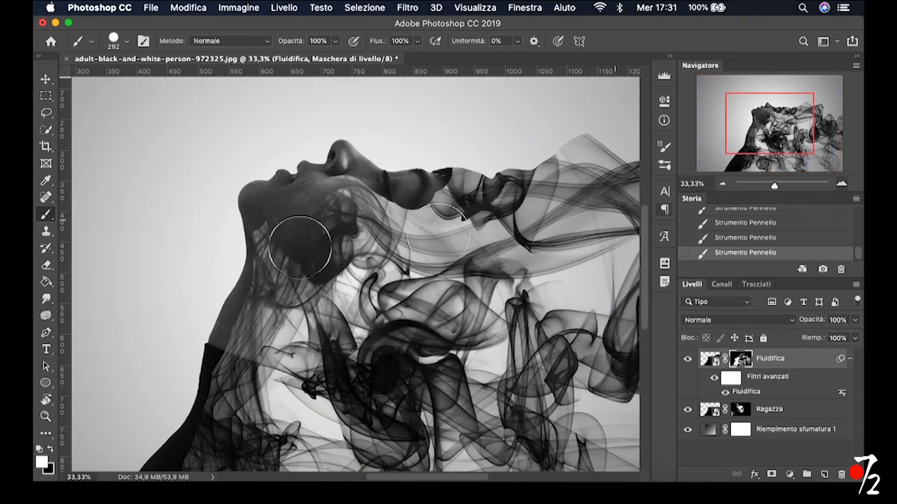
mouse_move(254, 234)
mouse_down()
mouse_move(231, 259)
mouse_move(183, 278)
mouse_move(195, 309)
mouse_move(222, 310)
mouse_move(196, 413)
mouse_move(225, 339)
mouse_move(247, 312)
mouse_move(220, 378)
mouse_move(227, 418)
mouse_move(218, 384)
mouse_up()
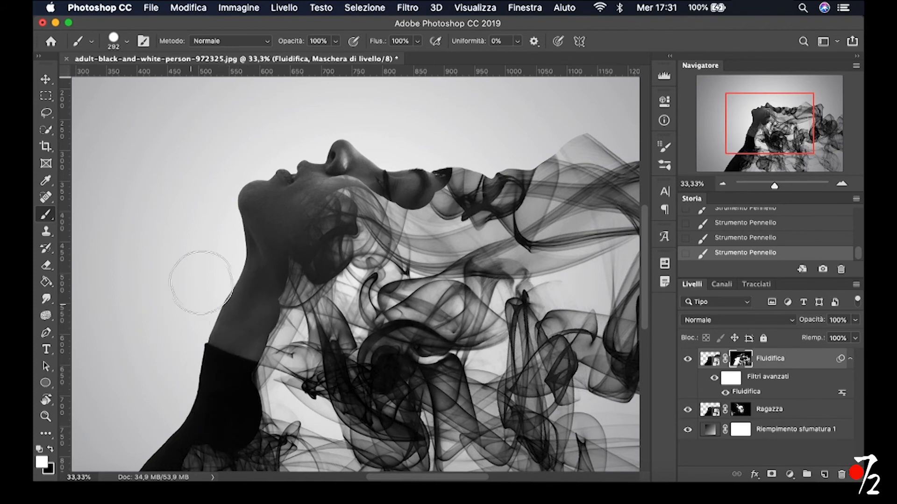
scroll(202, 283, down, 5)
drag(198, 306, 160, 398)
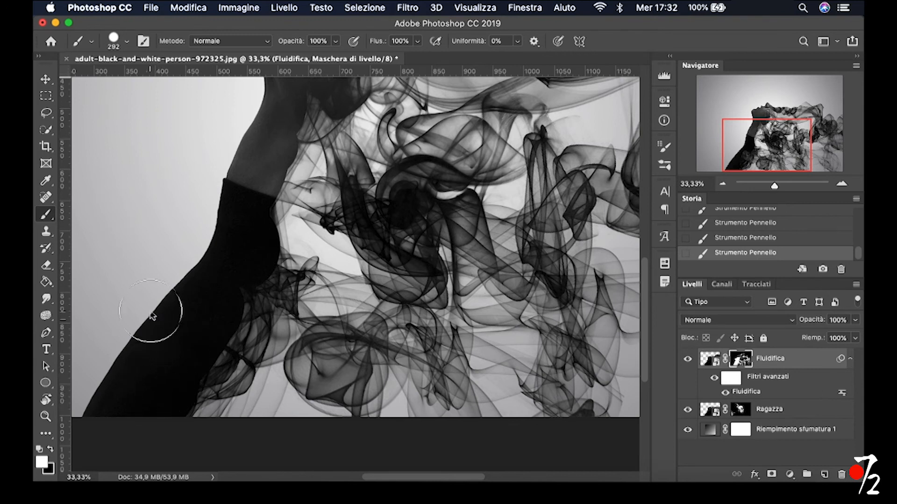
scroll(151, 311, up, 4)
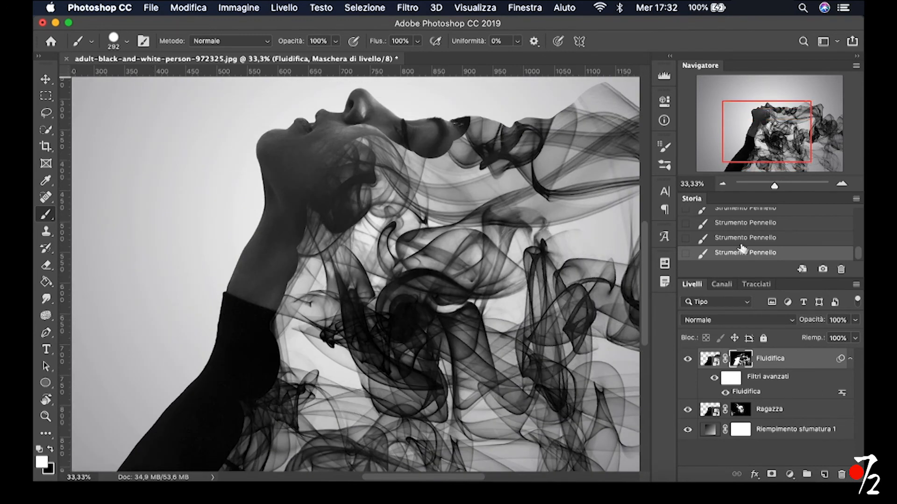
click(723, 184)
click(723, 185)
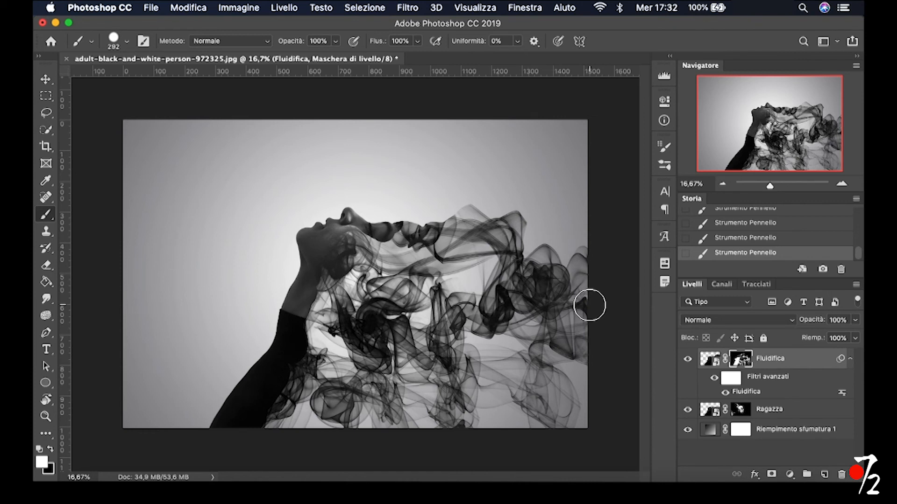
click(127, 42)
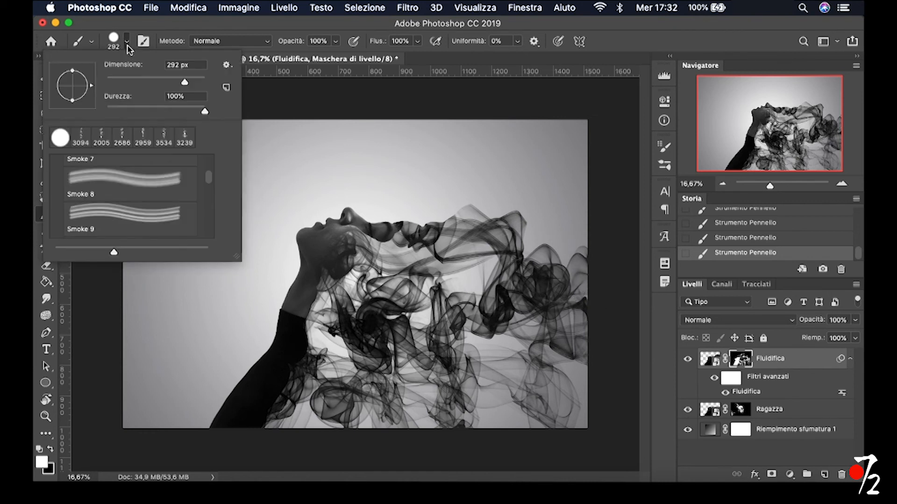
scroll(180, 187, down, 3)
scroll(180, 187, up, 3)
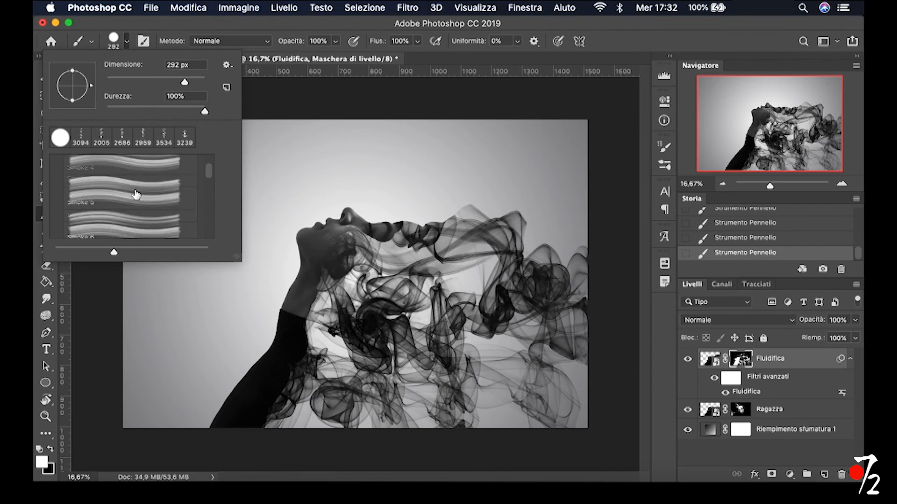
click(127, 43)
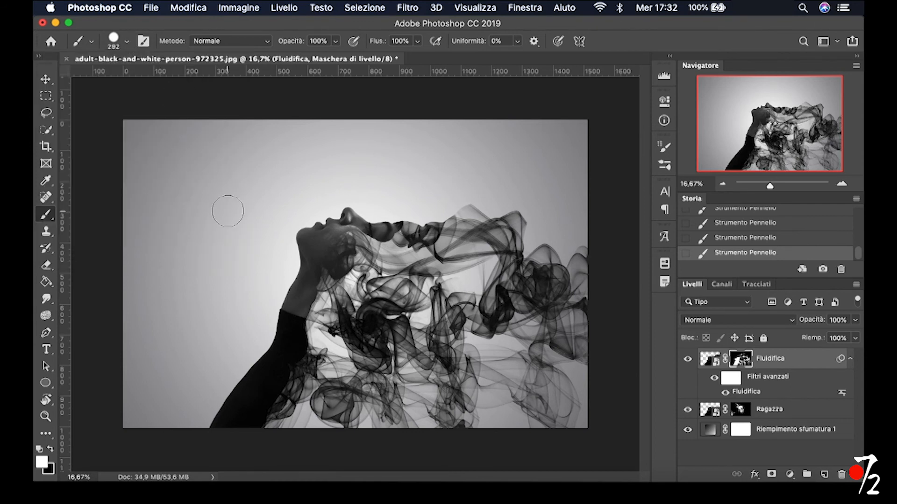